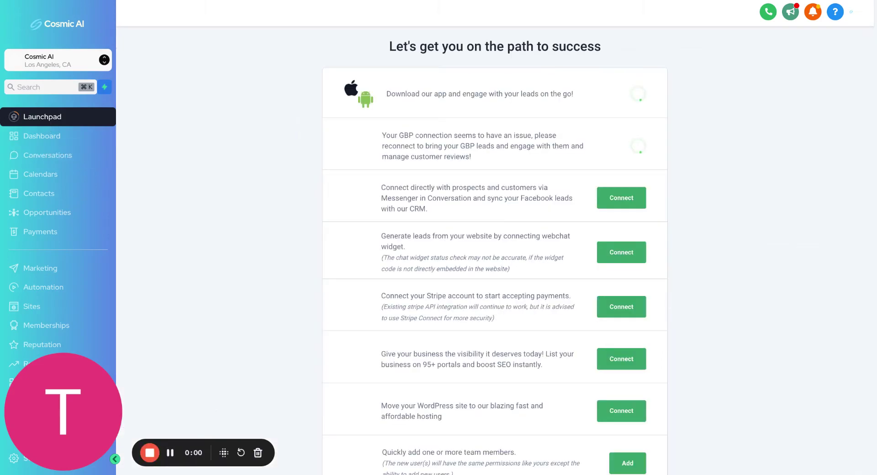
Step: Open the Conversations inbox and view its Quick Filters, closing them without applying any
scroll(340, 258, down, 1)
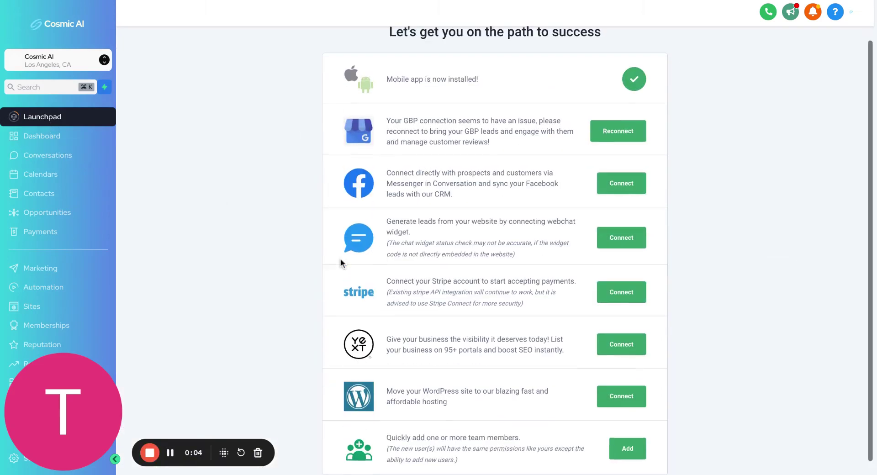
scroll(341, 259, up, 1)
click(66, 155)
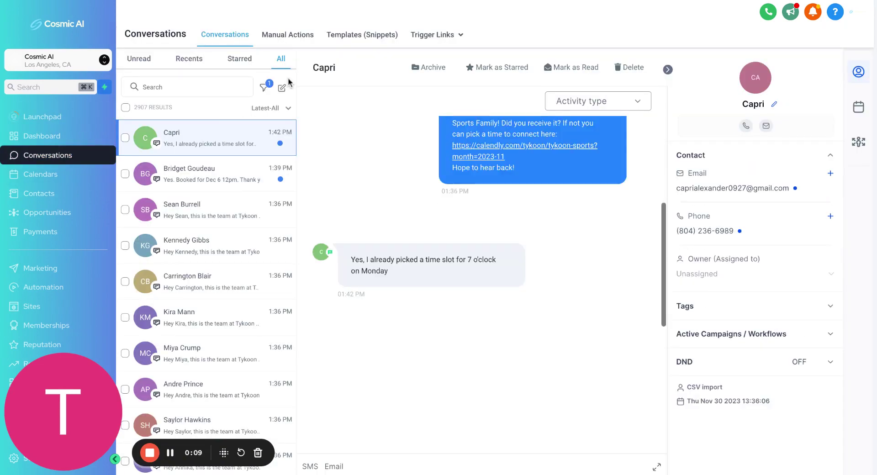
click(265, 92)
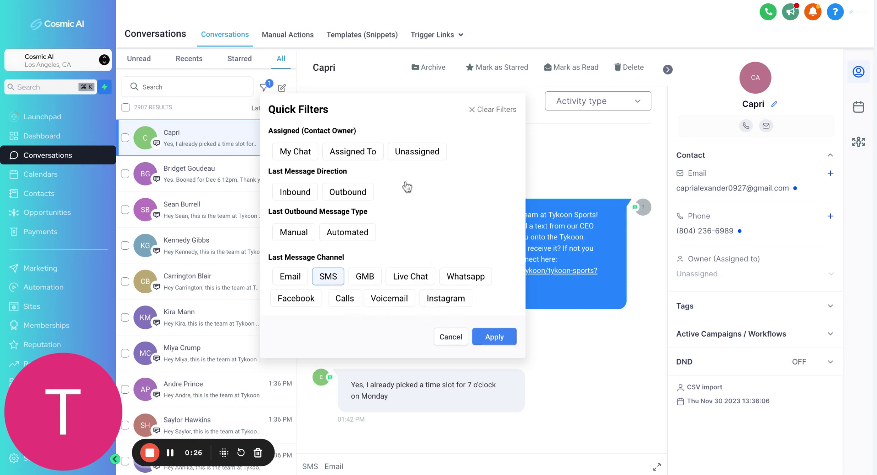
click(450, 338)
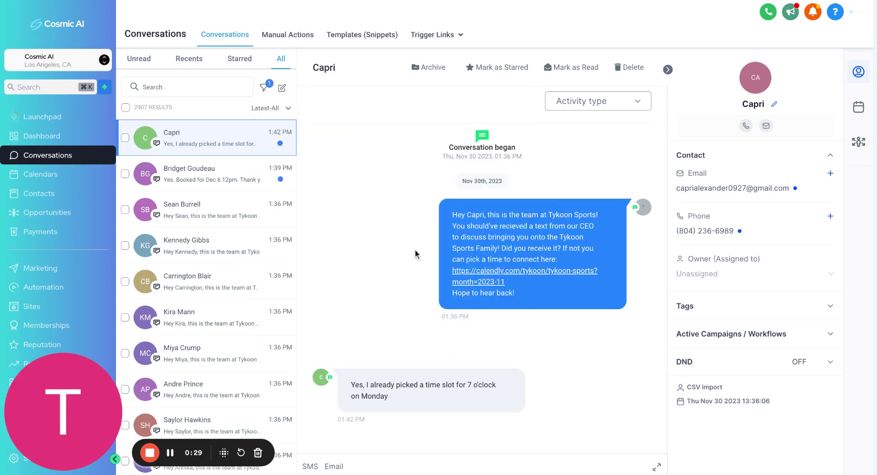
scroll(393, 315, down, 1)
Step: Show the Calendars week view for 26 November–2 December 2023 and scroll through its appointments
click(63, 178)
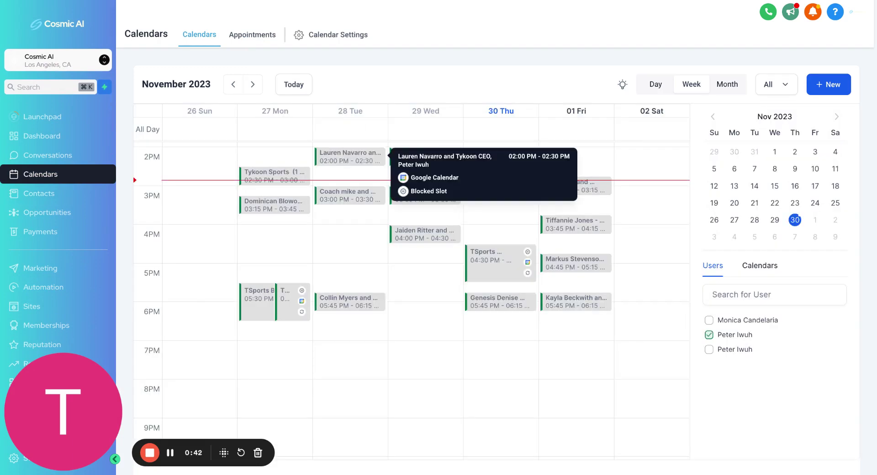
scroll(314, 267, down, 2)
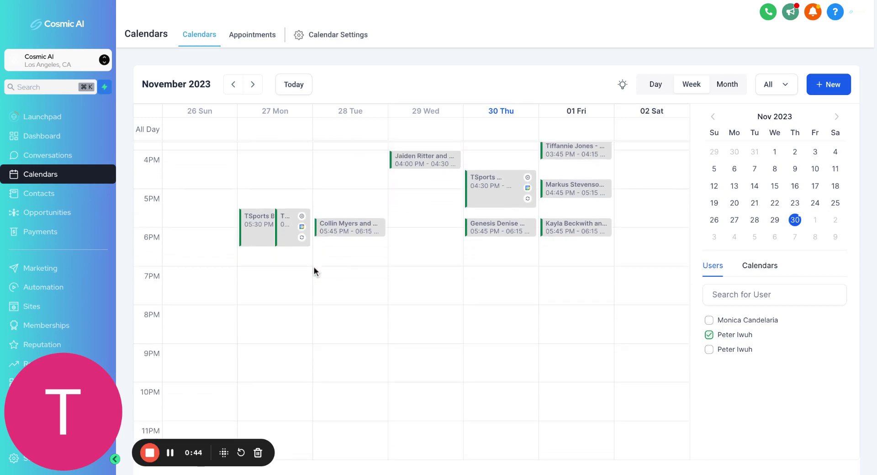
Step: Load the Contacts smart list of 4322 records and scroll through its entries and tags
click(63, 204)
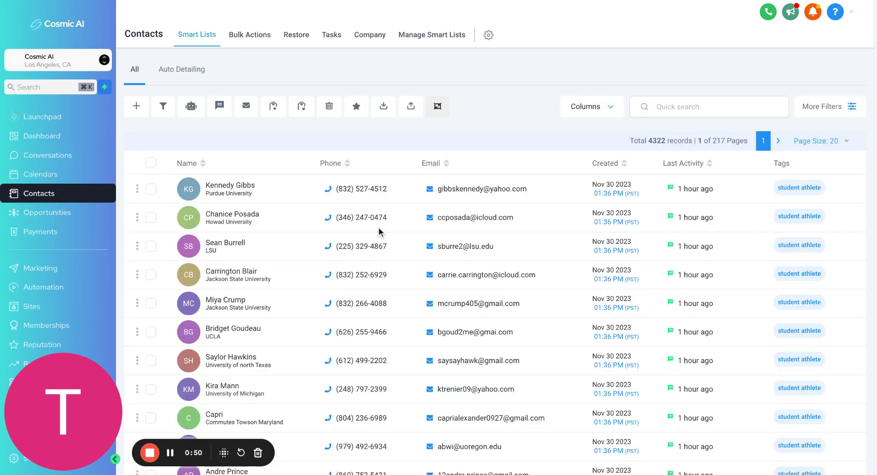
scroll(354, 231, down, 7)
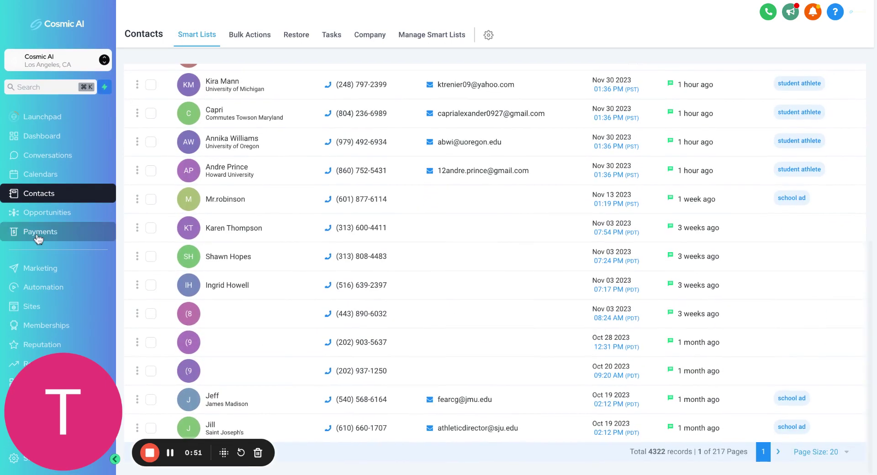
click(82, 237)
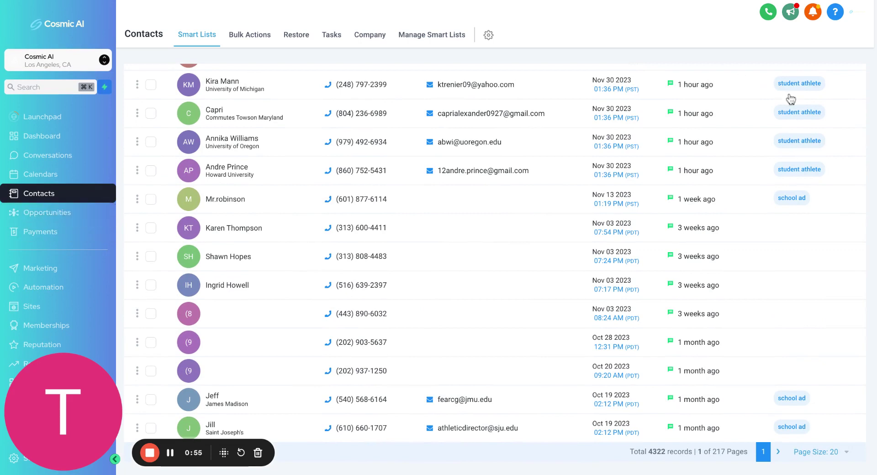
click(42, 293)
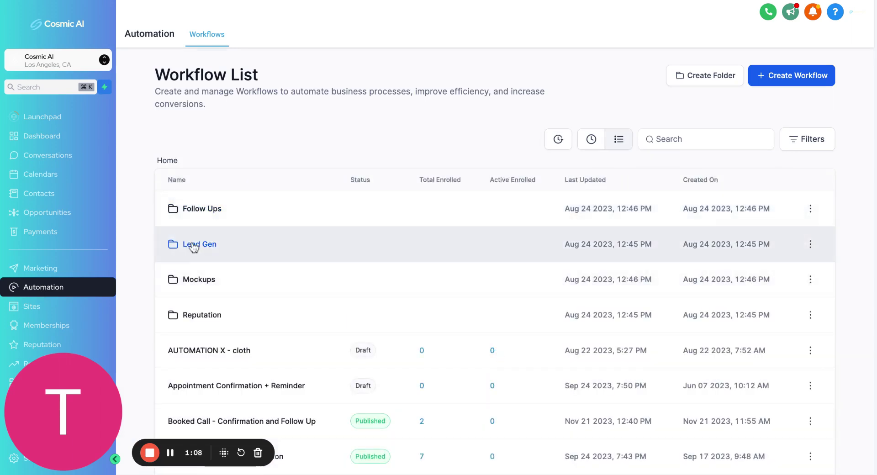
Step: Check the Follow Ups workflow folder, then return to the top level and open Lead Gen
click(191, 210)
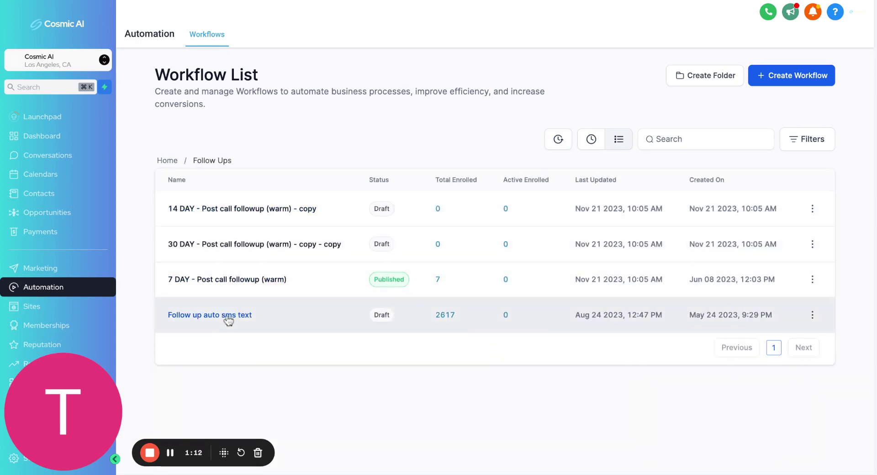
click(167, 160)
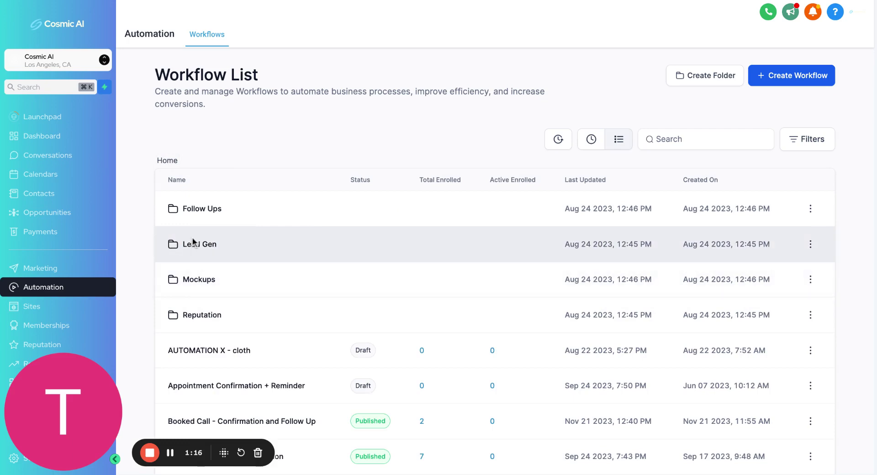
click(194, 246)
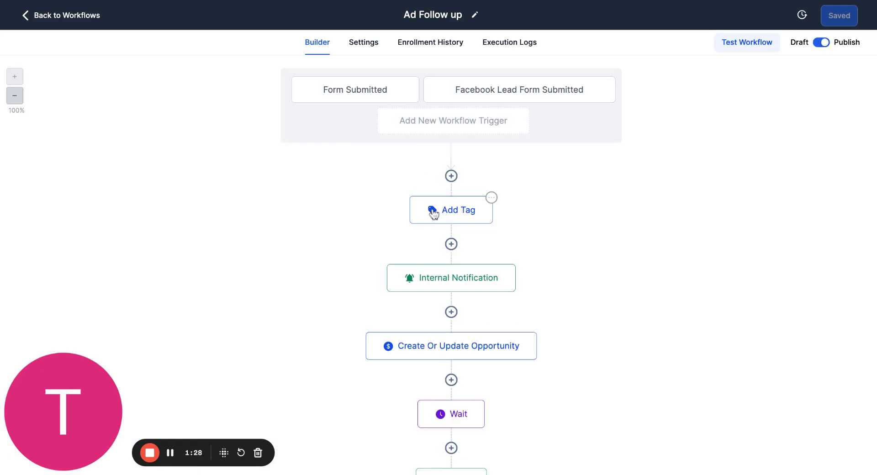
Step: Scroll the Ad Follow up workflow and inspect the Add Tag step without changes
scroll(510, 254, down, 1)
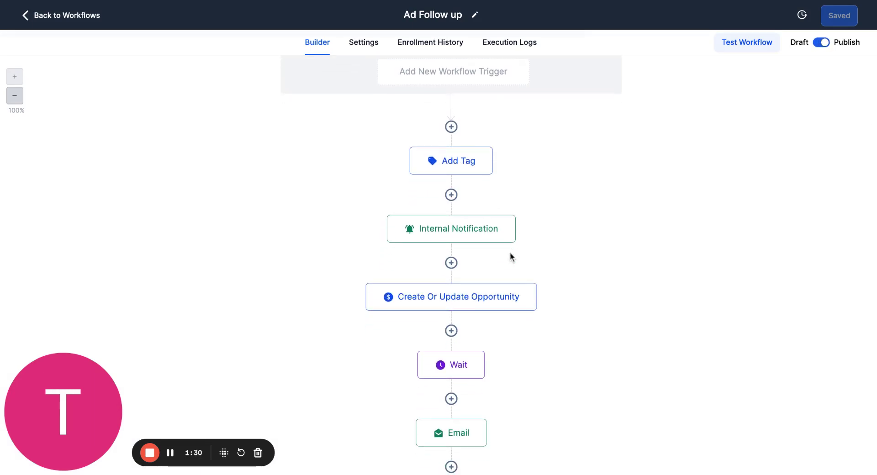
scroll(510, 254, down, 1)
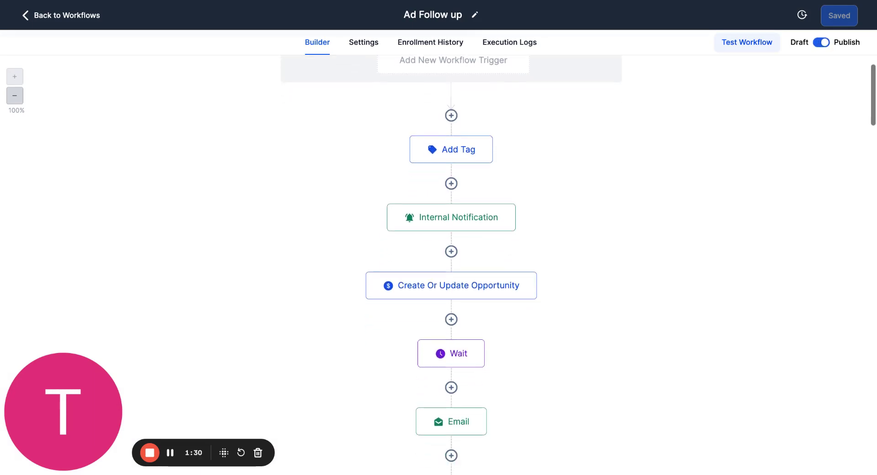
click(461, 150)
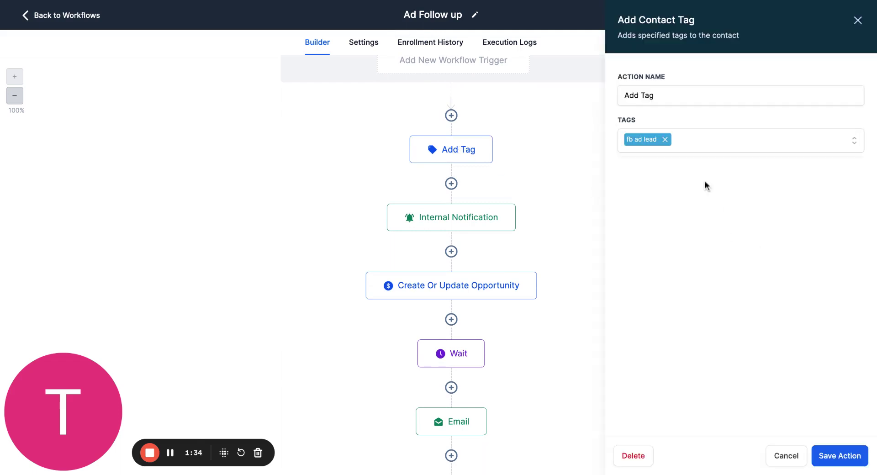
click(785, 455)
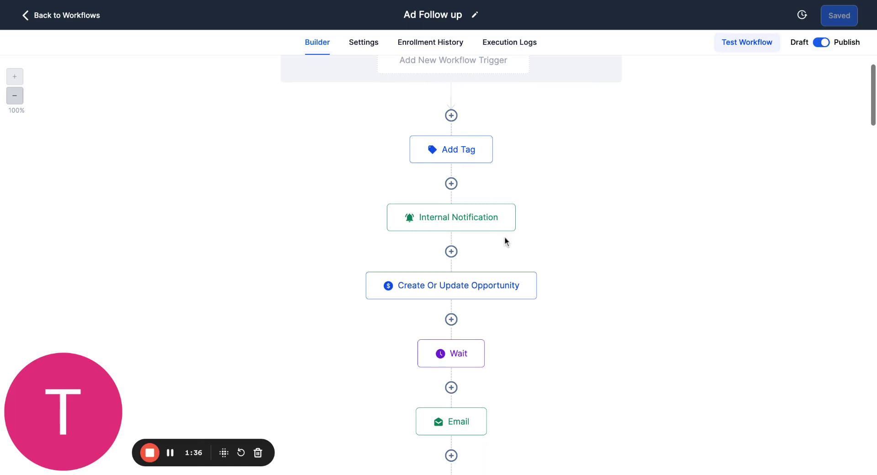
Step: Inspect the Internal Notification step's message text, then close it without saving
click(479, 225)
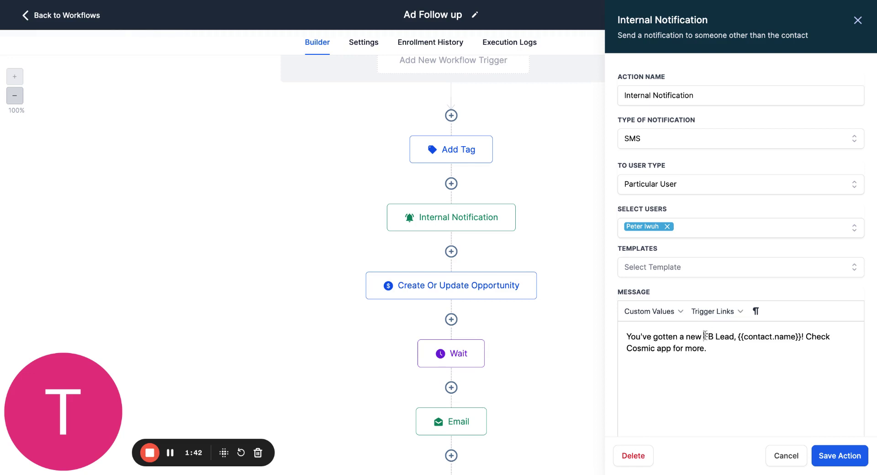
double_click(705, 336)
drag(705, 337, 758, 337)
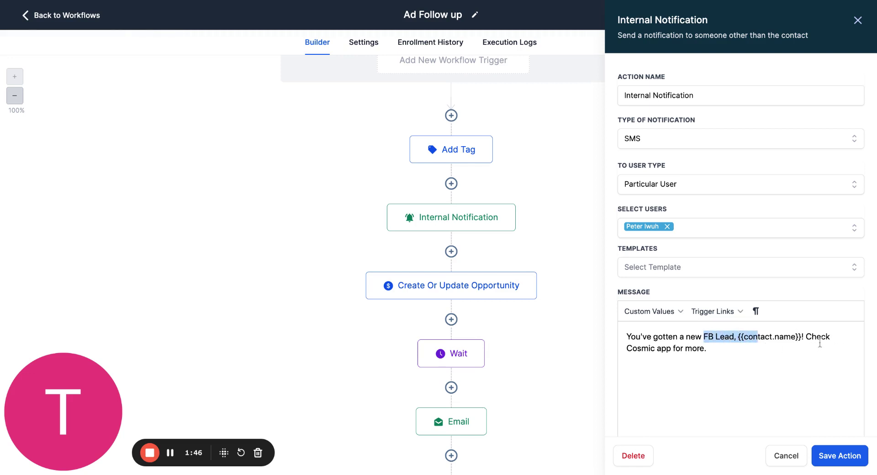
click(794, 452)
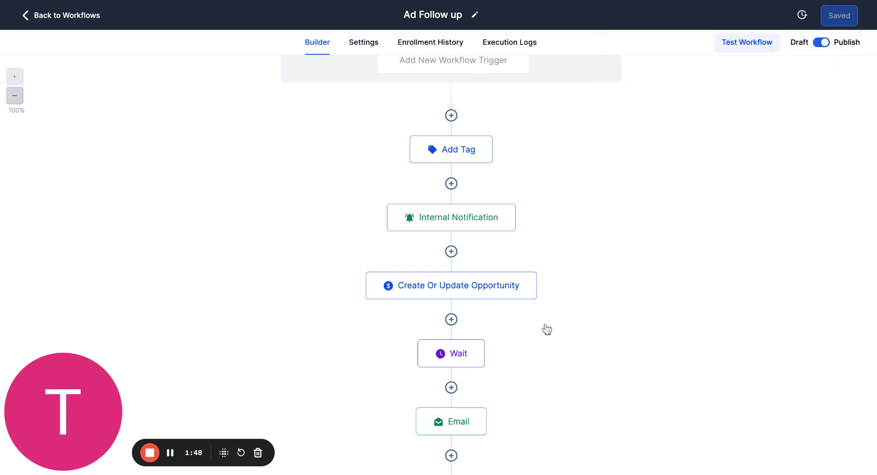
click(488, 286)
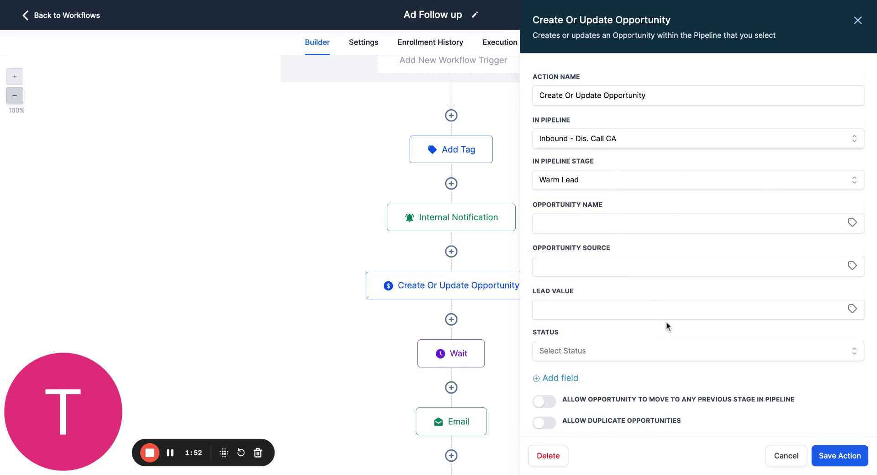
click(779, 457)
scroll(596, 323, down, 5)
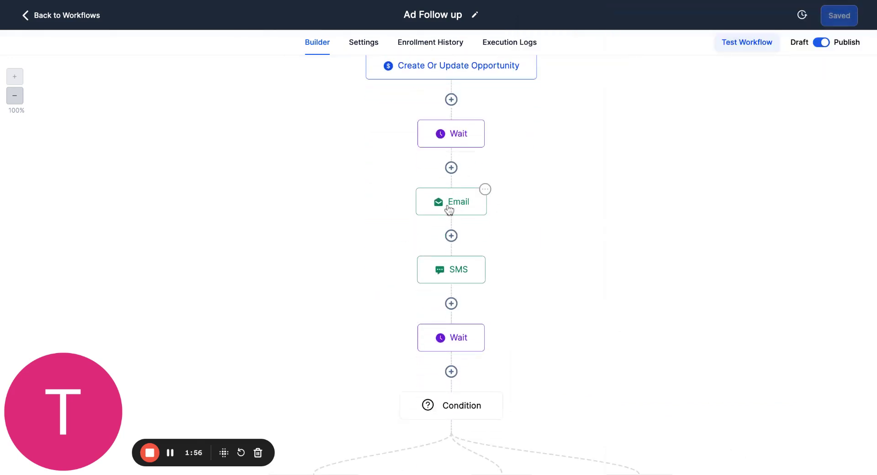
click(448, 341)
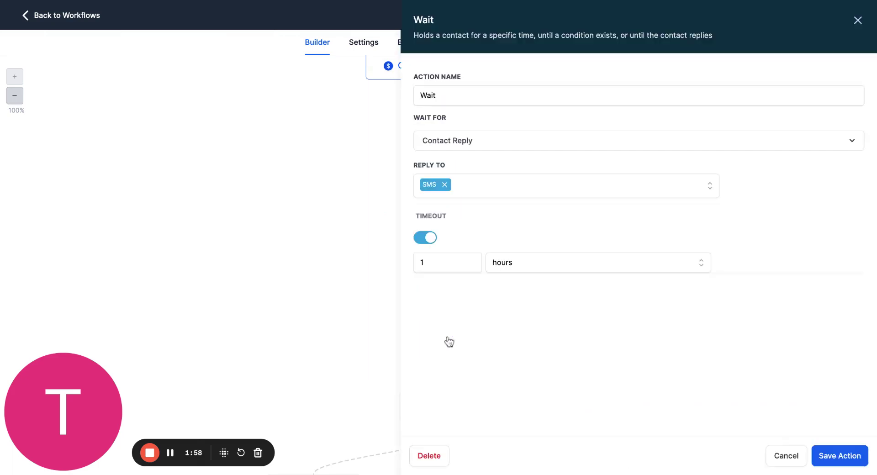
click(792, 460)
scroll(719, 344, down, 6)
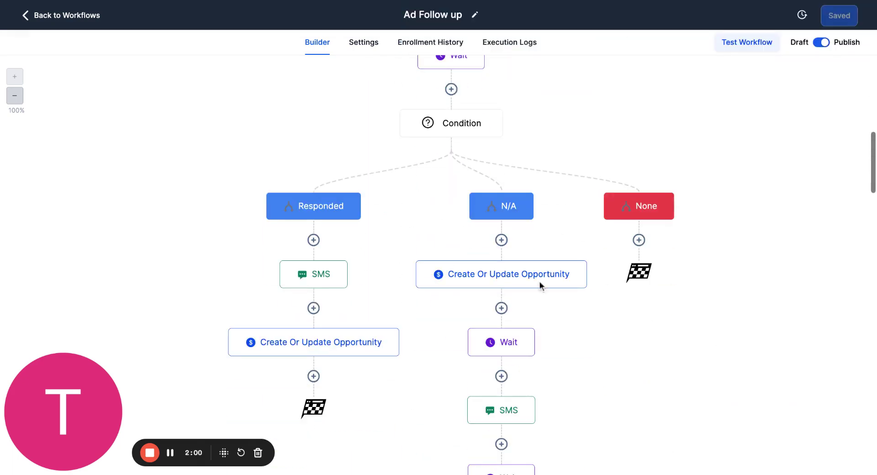
scroll(517, 299, down, 4)
scroll(517, 299, up, 5)
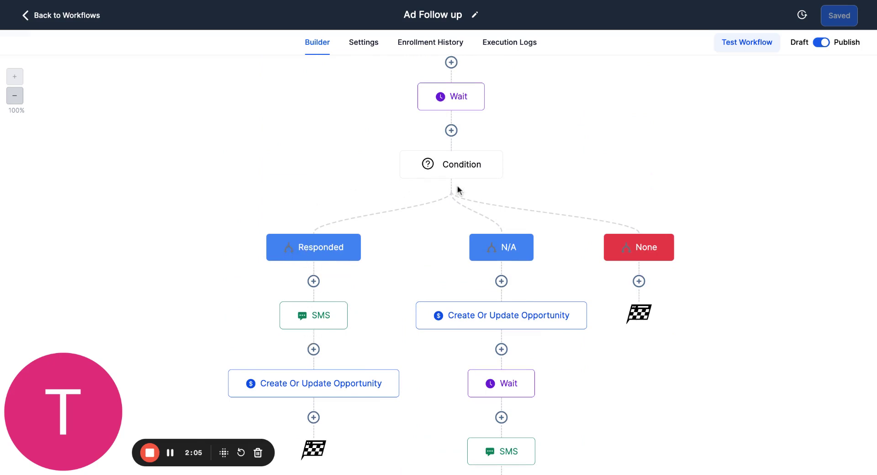
click(311, 321)
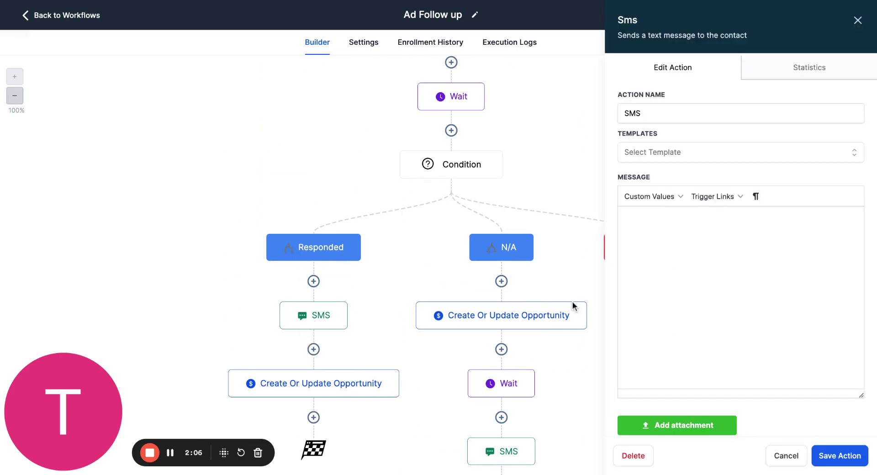
click(786, 457)
Step: Scroll through the Ad Follow up workflow's drip email sequence
scroll(495, 307, down, 9)
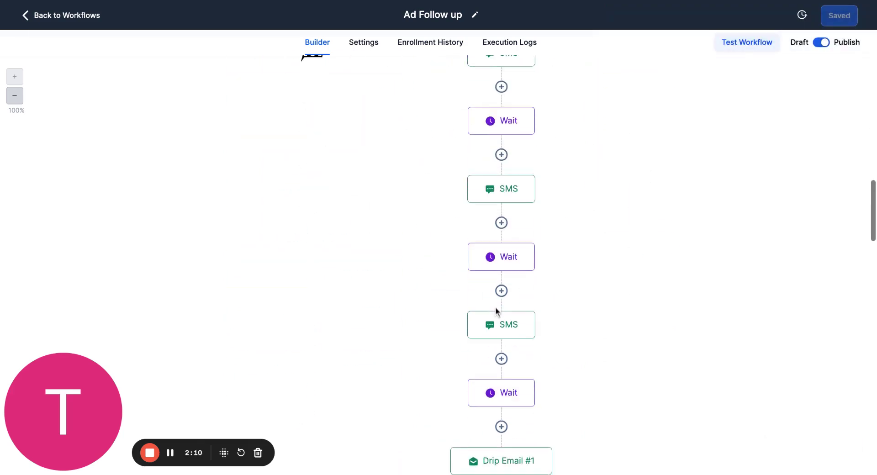
scroll(495, 307, down, 7)
scroll(491, 292, up, 11)
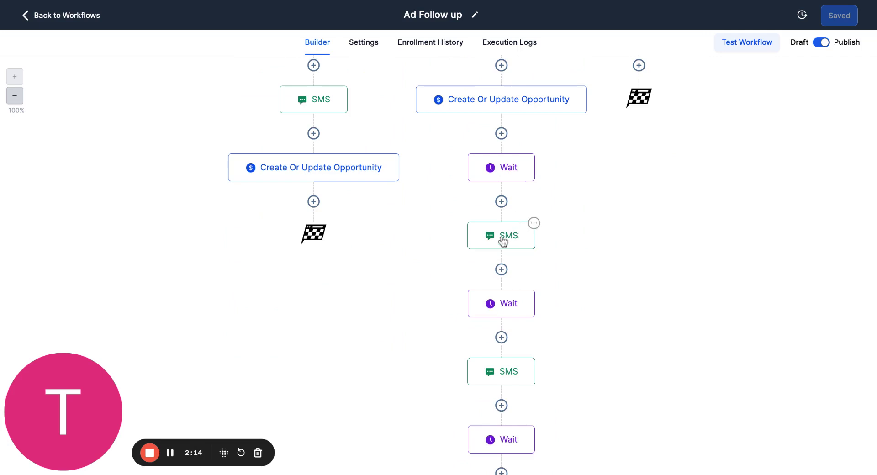
scroll(503, 366, down, 3)
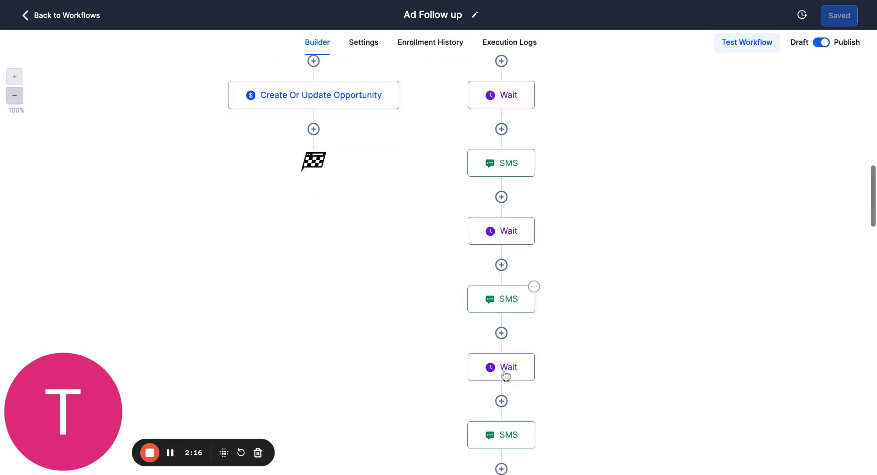
scroll(502, 211, down, 5)
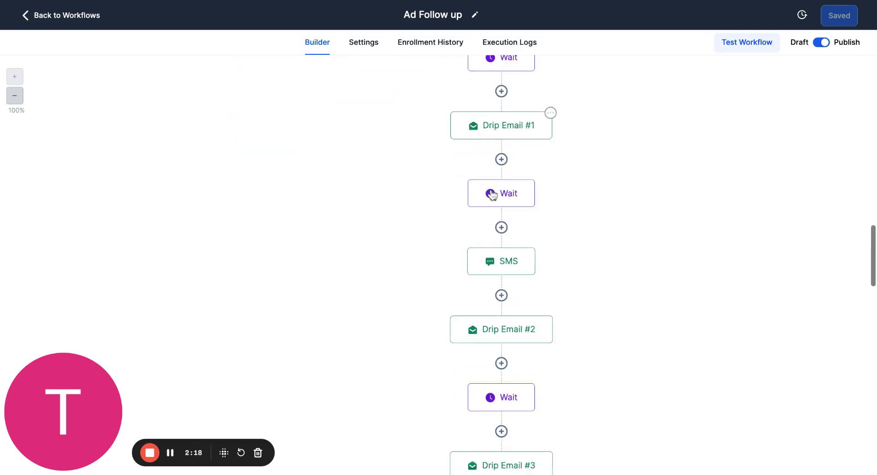
scroll(492, 195, down, 15)
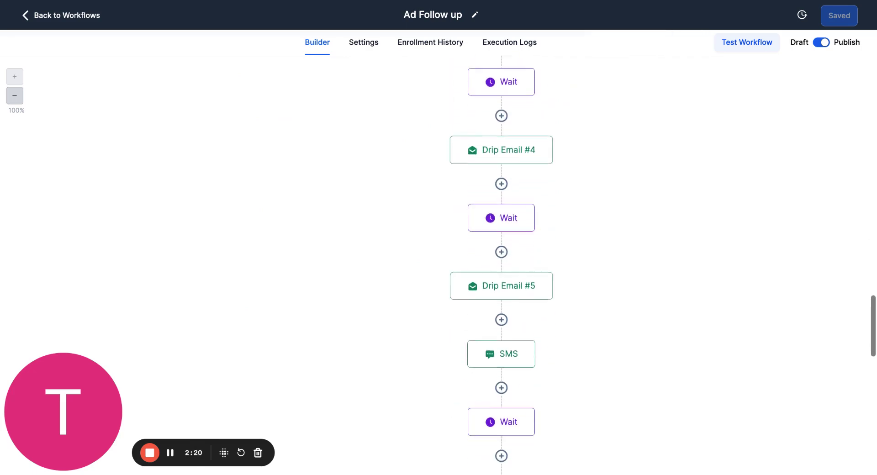
scroll(503, 265, down, 17)
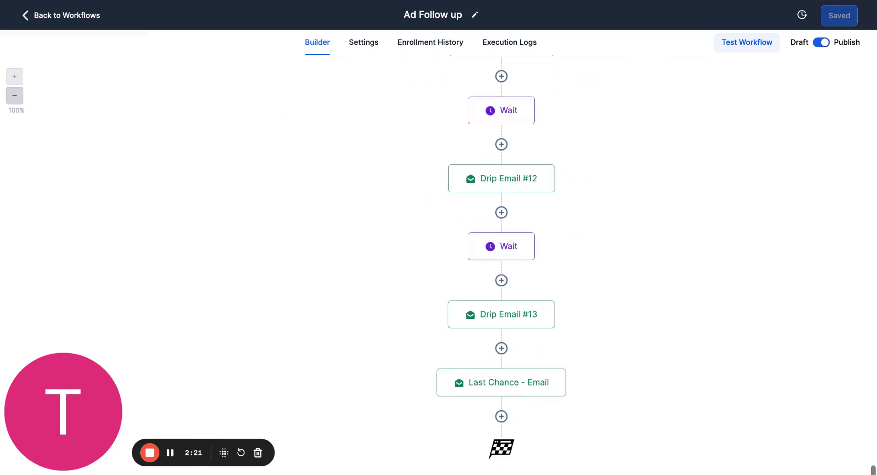
scroll(548, 280, up, 17)
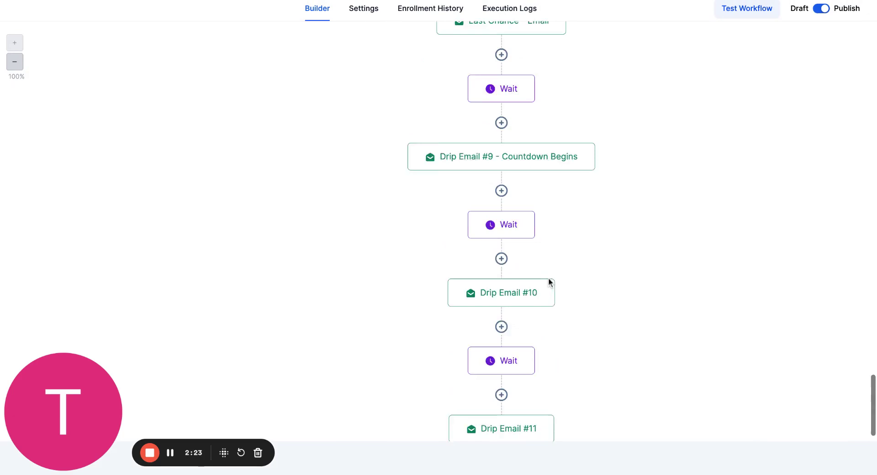
Step: Inspect a Wait step's delay settings without changes, then return to the workflow list
click(502, 323)
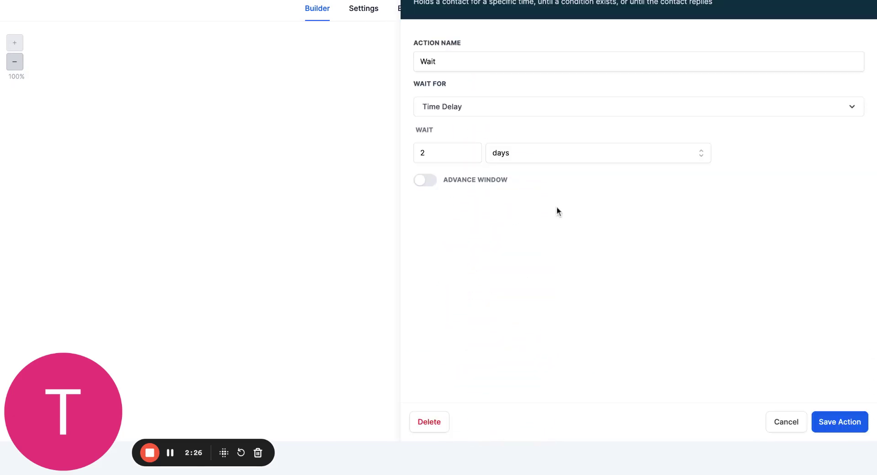
click(785, 429)
scroll(689, 273, up, 15)
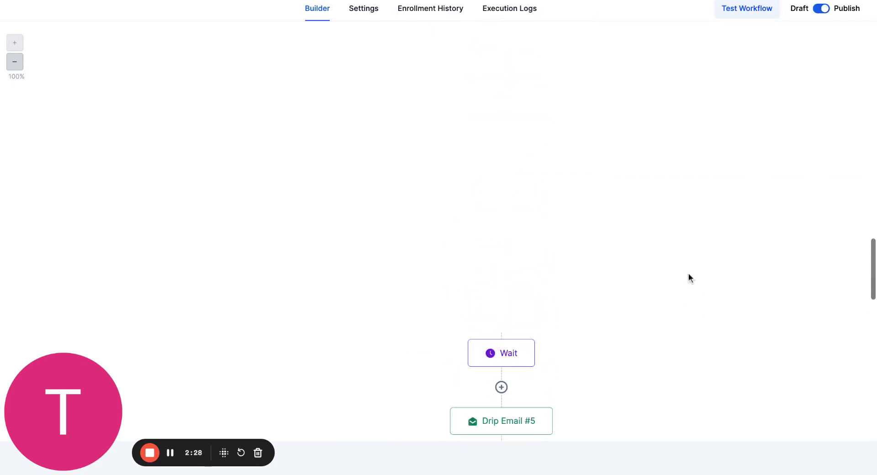
scroll(689, 273, up, 10)
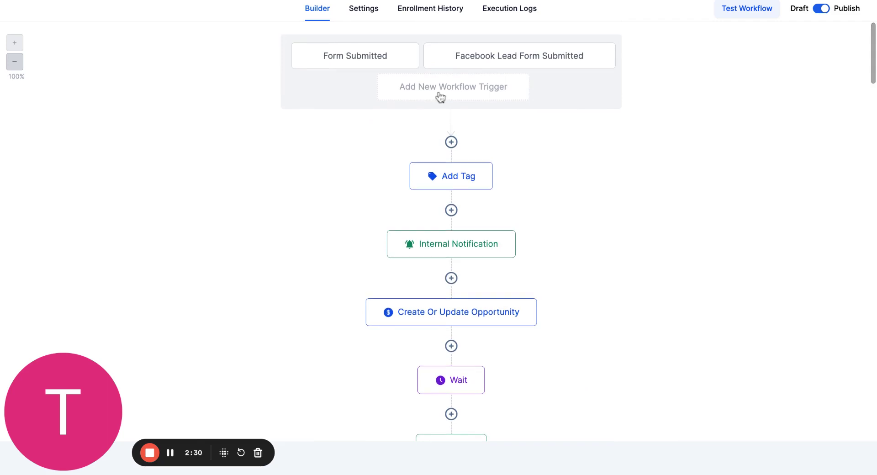
scroll(440, 97, up, 2)
click(32, 23)
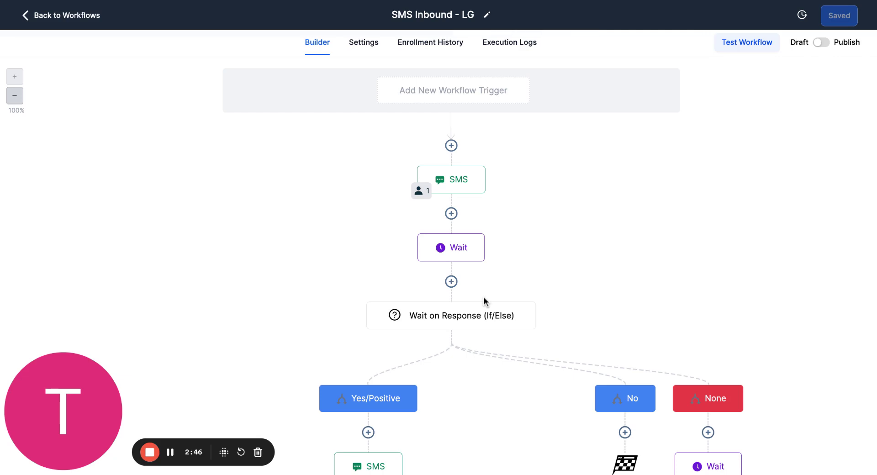
Step: Scroll through the SMS Inbound - LG workflow's Yes/Positive, No and None branches
scroll(484, 300, down, 8)
scroll(484, 300, up, 5)
scroll(470, 223, up, 3)
scroll(583, 150, down, 2)
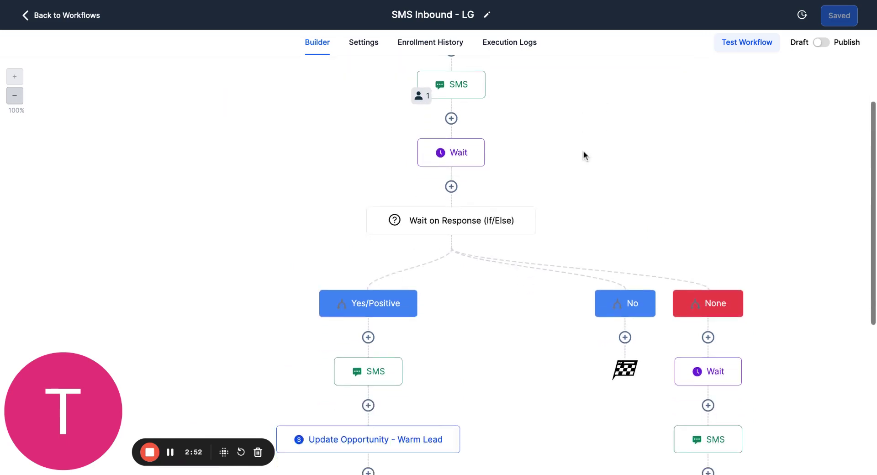
scroll(583, 150, up, 2)
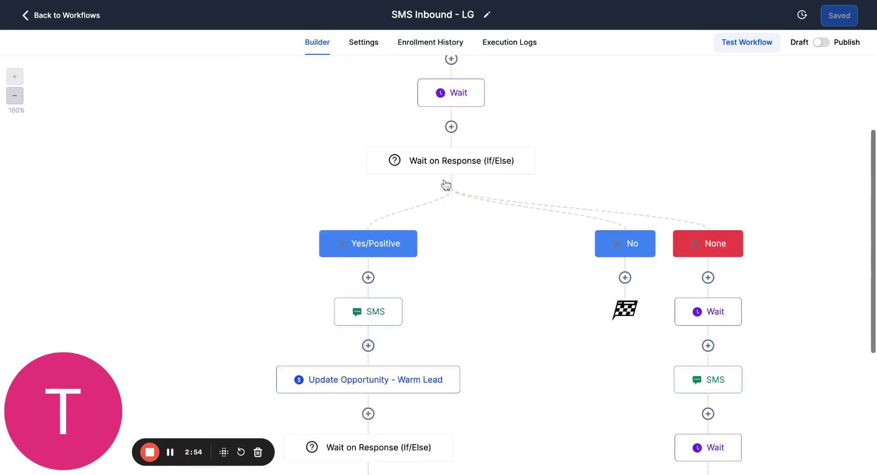
scroll(446, 232, down, 10)
scroll(446, 186, down, 2)
scroll(446, 186, up, 10)
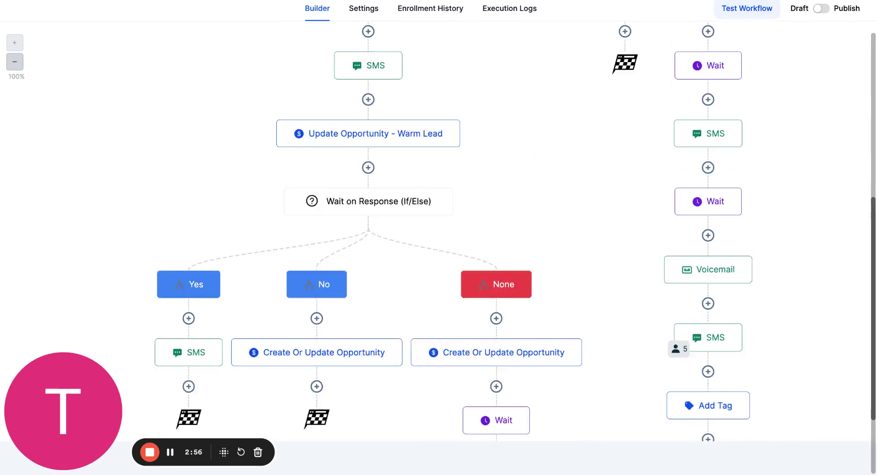
scroll(347, 76, up, 1)
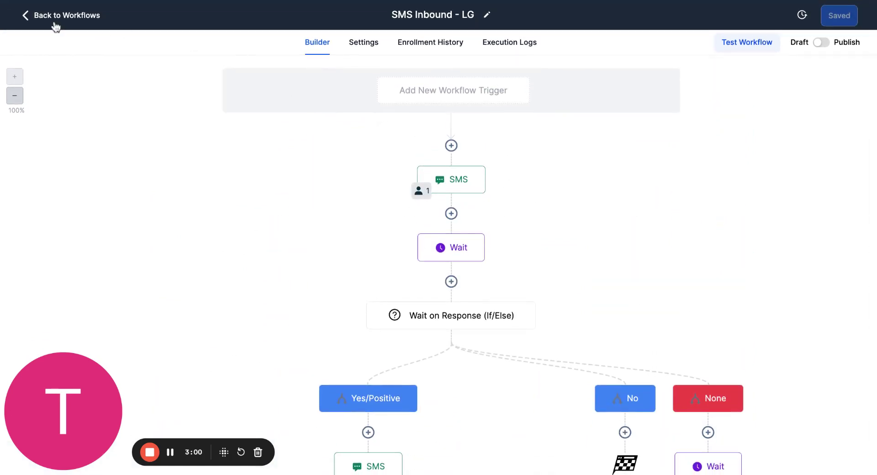
Step: Go back to the top-level workflow folders and open the Reputation folder's REVIEW + SMS BLAST workflow
click(22, 18)
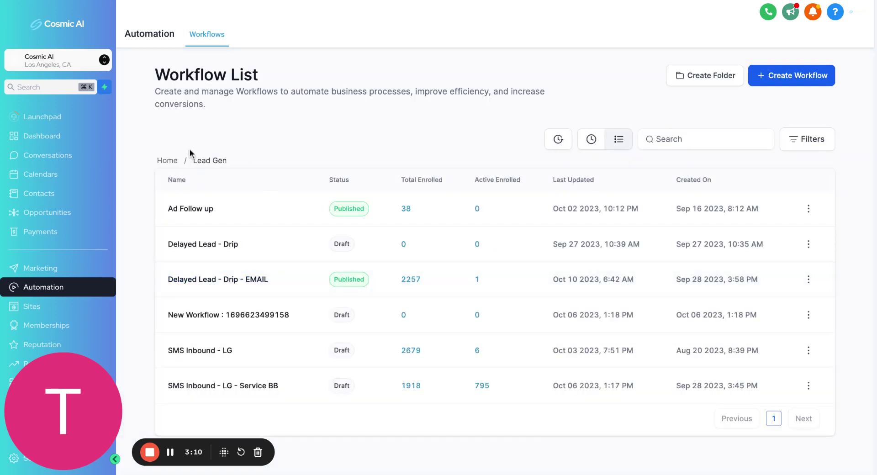
click(168, 160)
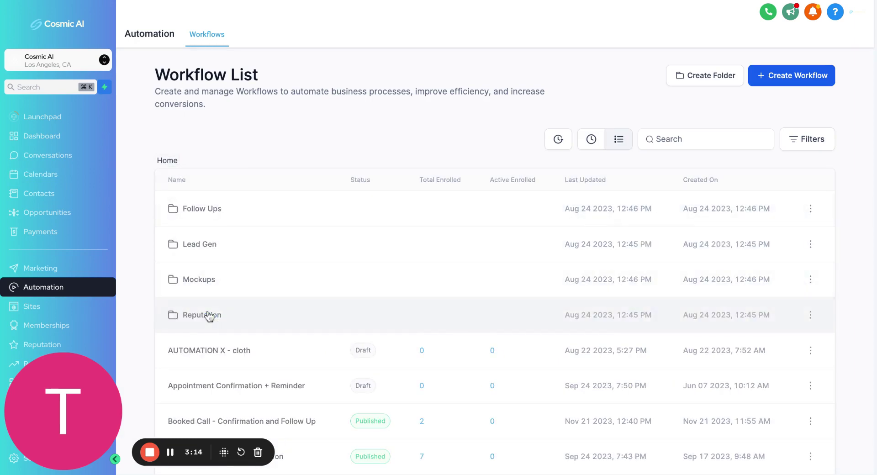
click(209, 315)
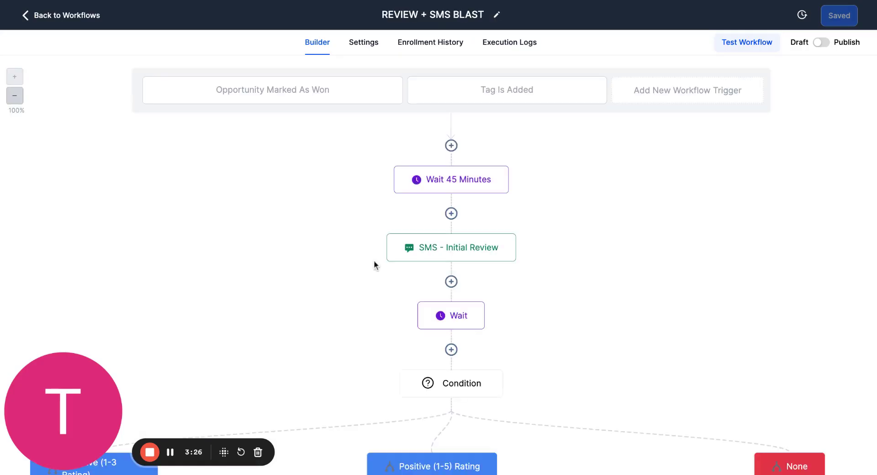
Step: Open the Workflow Trigger list and scroll down to the Payments, Shopify and IVR triggers
scroll(500, 275, down, 6)
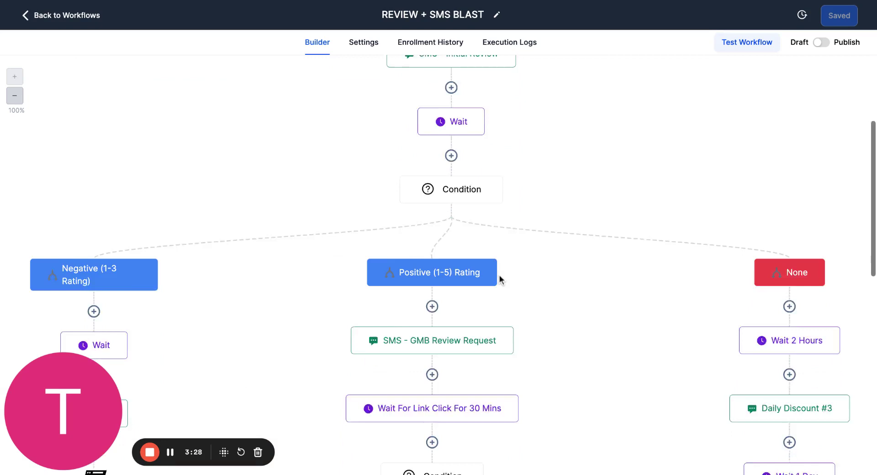
scroll(460, 272, up, 6)
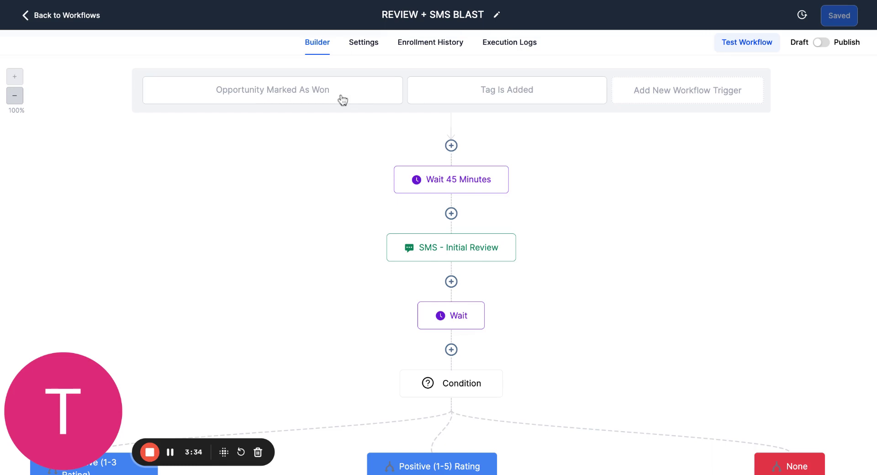
click(667, 92)
scroll(697, 278, down, 5)
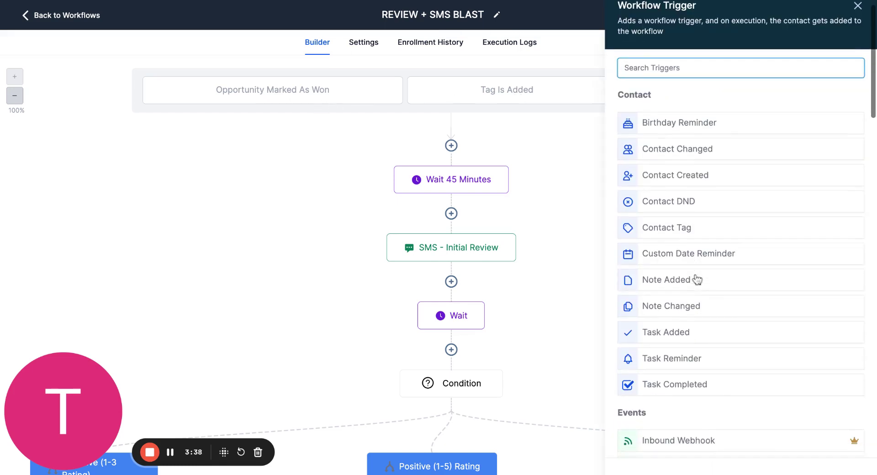
scroll(688, 309, down, 3)
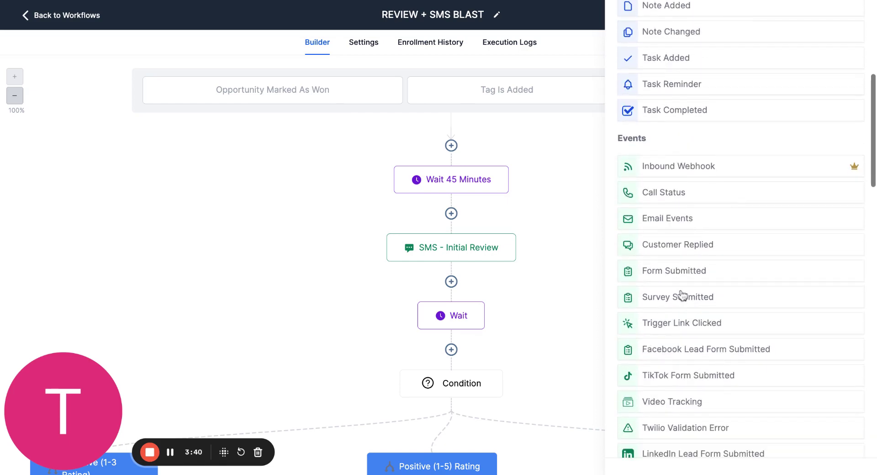
scroll(676, 256, down, 4)
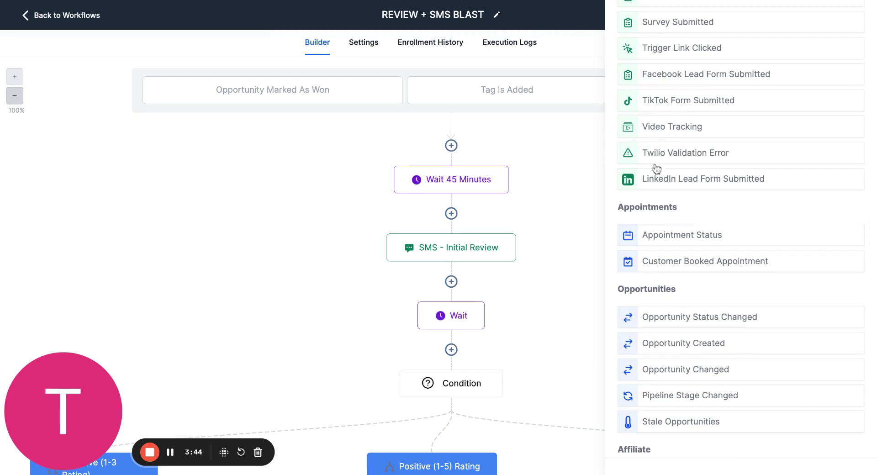
scroll(723, 232, down, 6)
scroll(723, 233, up, 1)
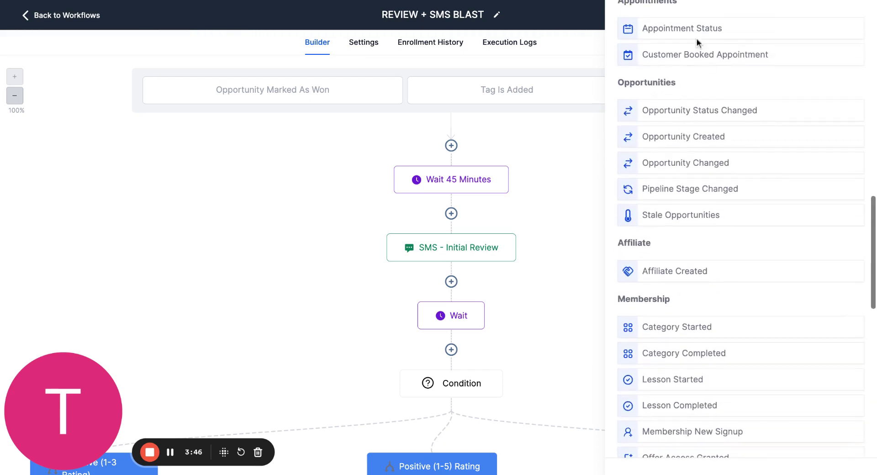
scroll(735, 234, down, 9)
scroll(735, 232, down, 2)
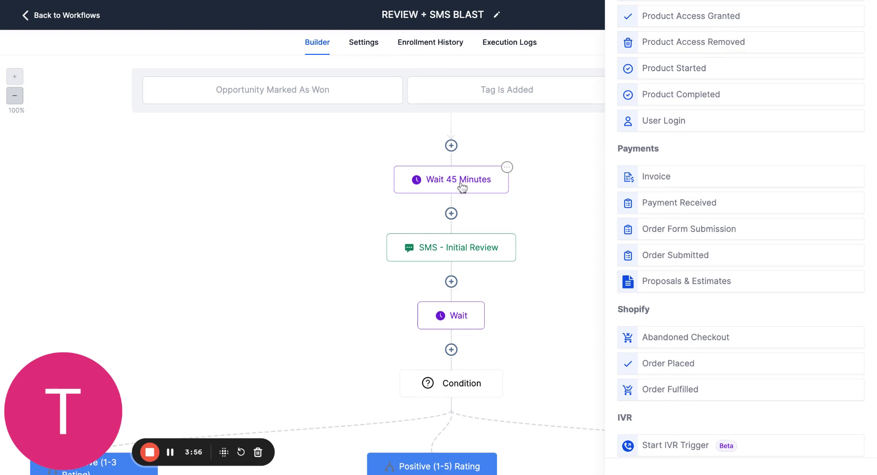
Step: In the SMS - Initial Review message, insert a blank line after 'expectations.'
click(475, 251)
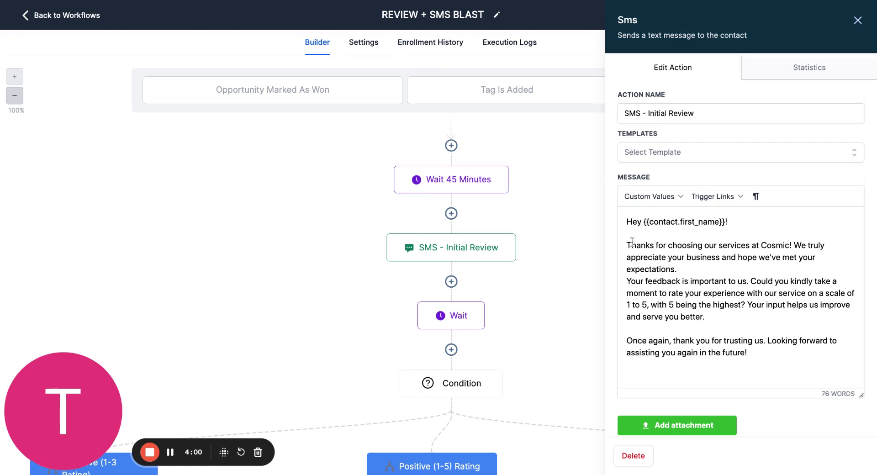
click(793, 242)
key(shift+Down)
key(shift+Down)
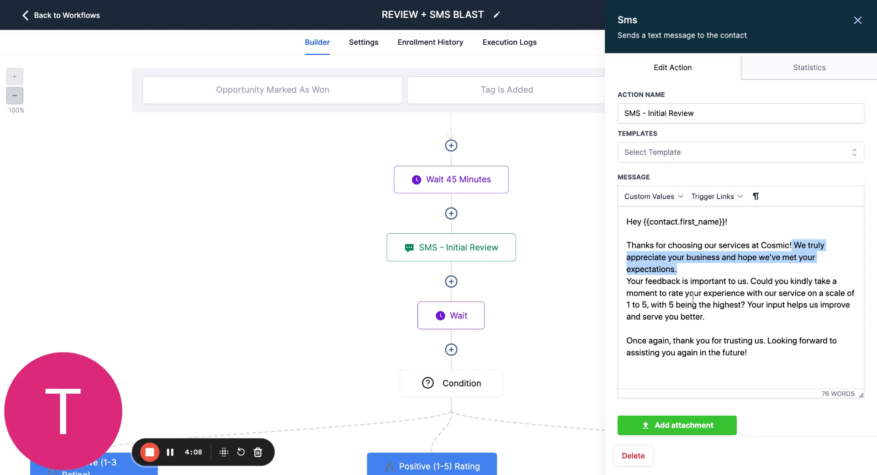
click(693, 270)
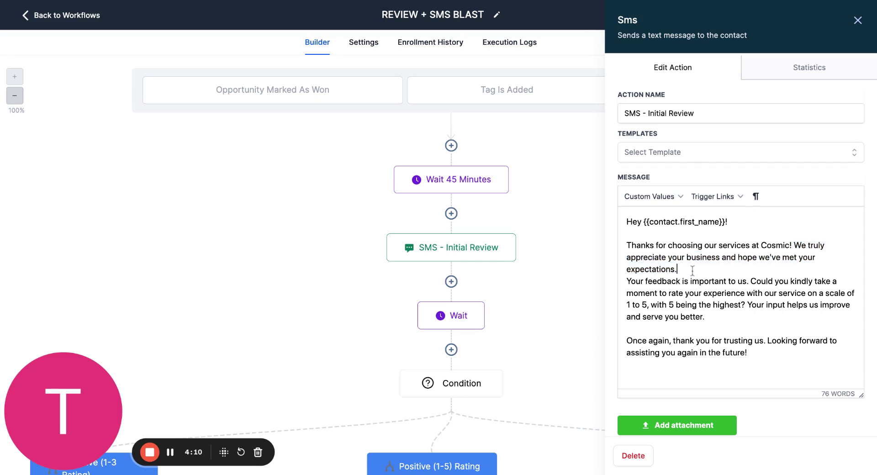
key(Return)
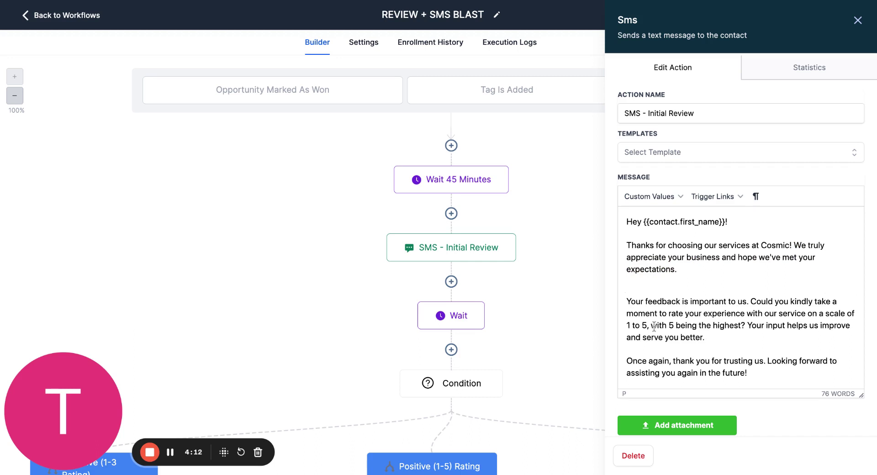
Step: Show the Wait step's settings: wait for Contact Reply with a 1-hour timeout
scroll(739, 334, down, 1)
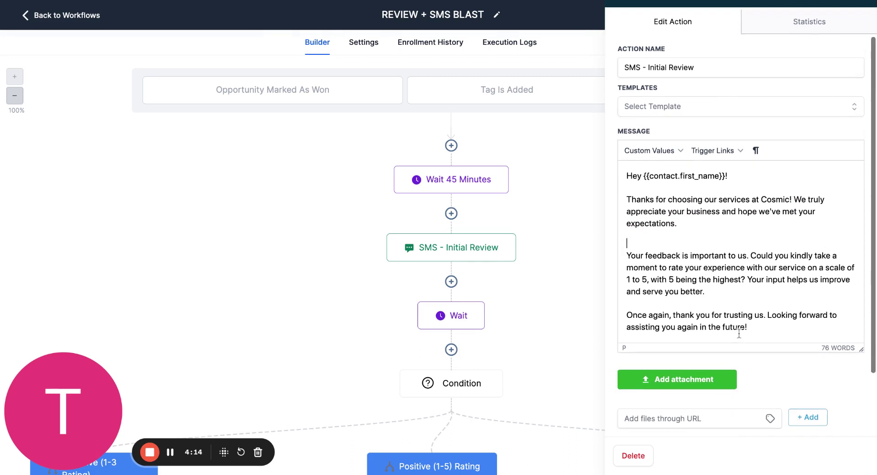
click(454, 322)
scroll(674, 324, down, 2)
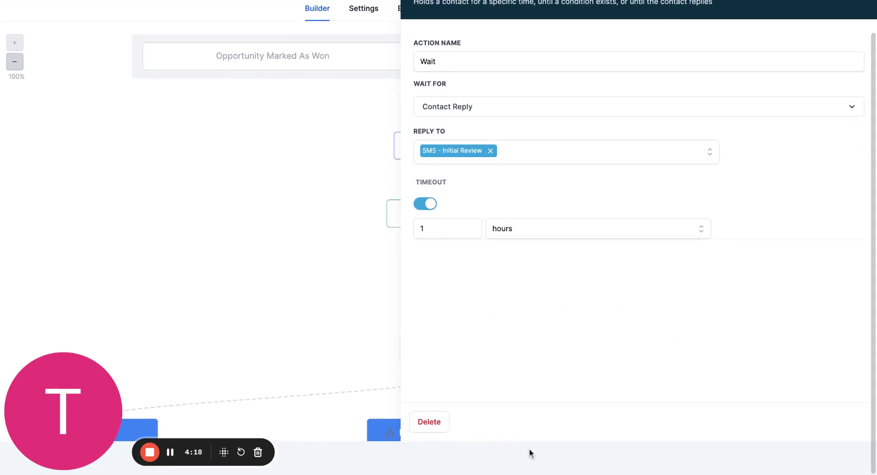
Step: Close the Wait settings and look over the Negative branch's SMS message
click(859, 21)
scroll(497, 225, down, 7)
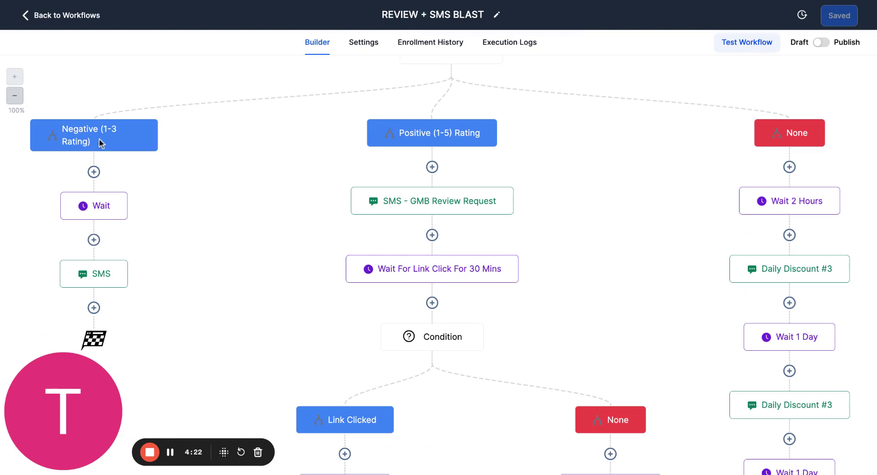
click(97, 285)
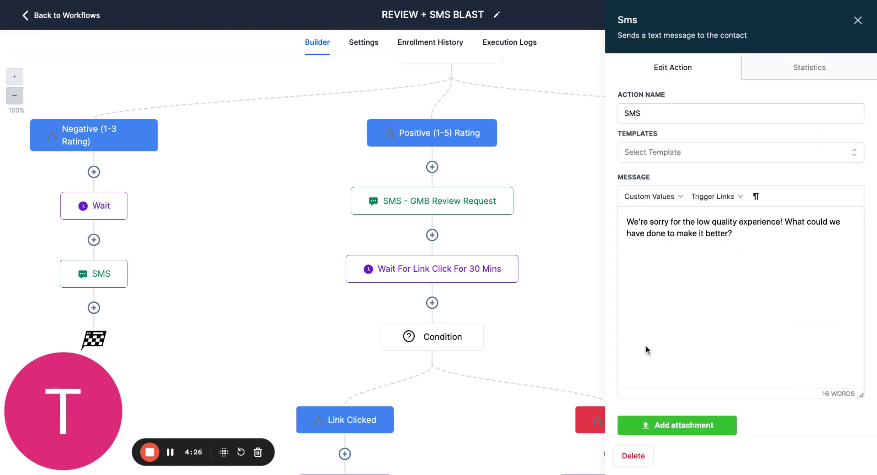
click(858, 21)
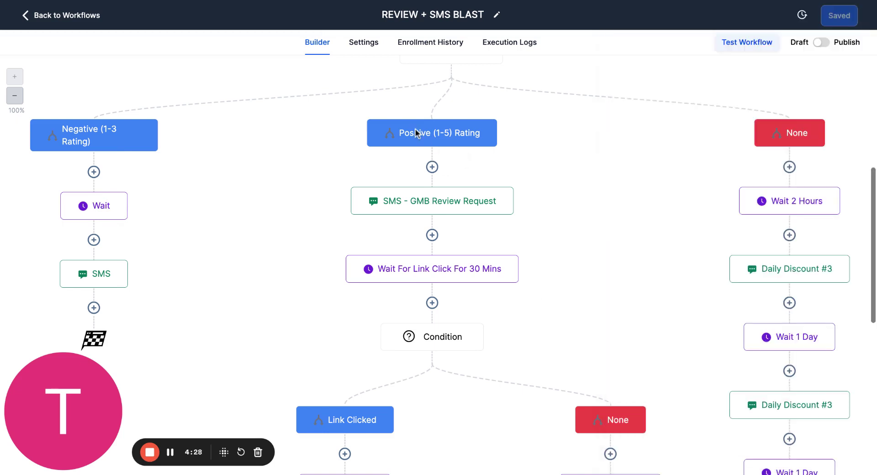
Step: Open the SMS - GMB Review Request message and select its last discounts line
click(419, 209)
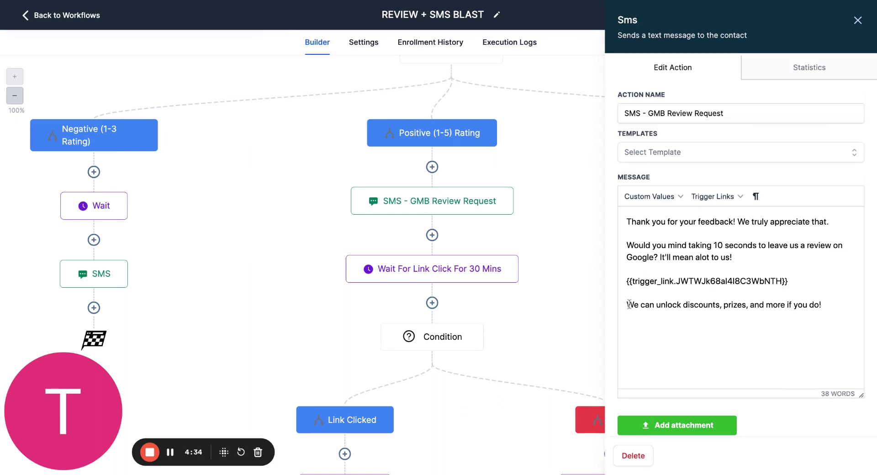
key(ctrl+shift+Right)
key(ctrl+shift+Right)
key(ctrl+shift+Right)
key(ctrl+shift+Right)
key(ctrl+shift+Right)
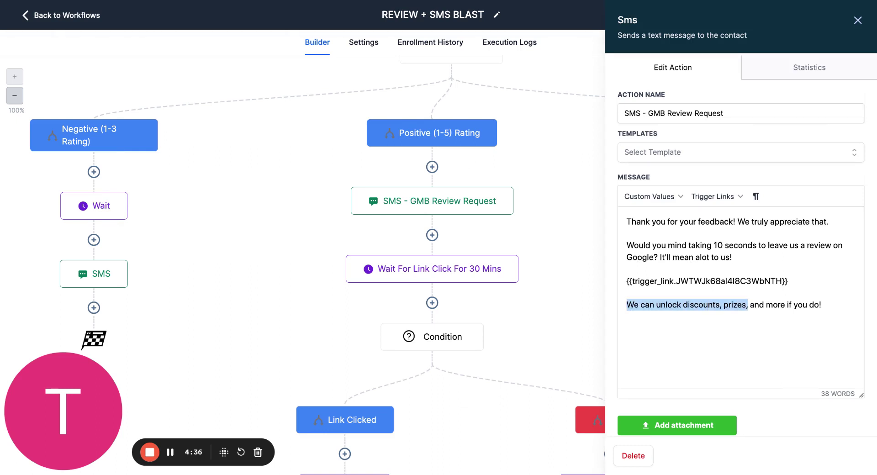
key(shift+End)
click(567, 235)
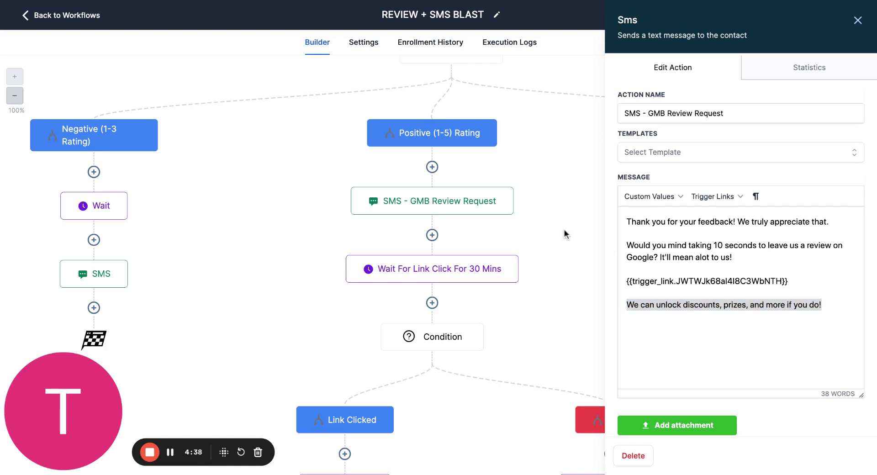
Step: Close the review request editor, scan the REVIEW + SMS BLAST canvas, and return to Workflows
click(858, 21)
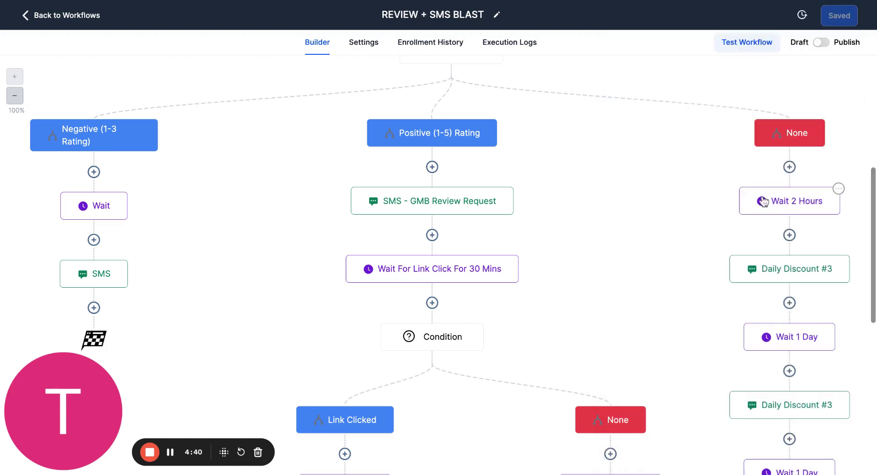
scroll(764, 201, down, 3)
scroll(763, 201, up, 8)
scroll(764, 201, down, 12)
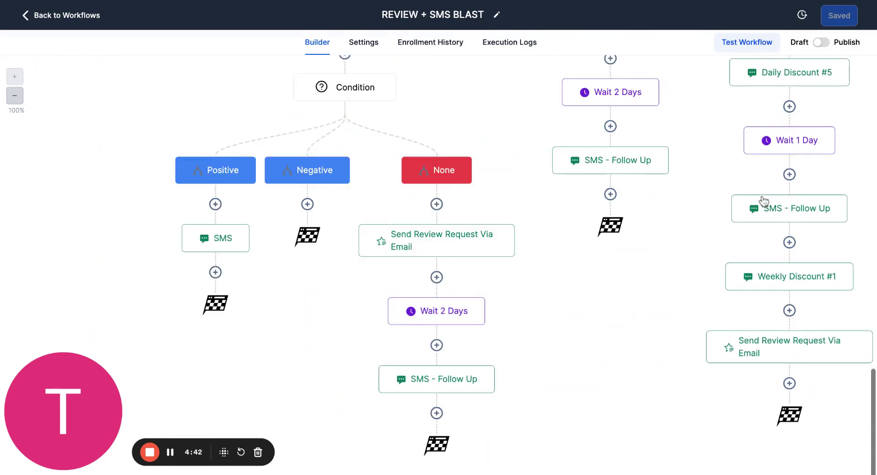
scroll(764, 201, up, 15)
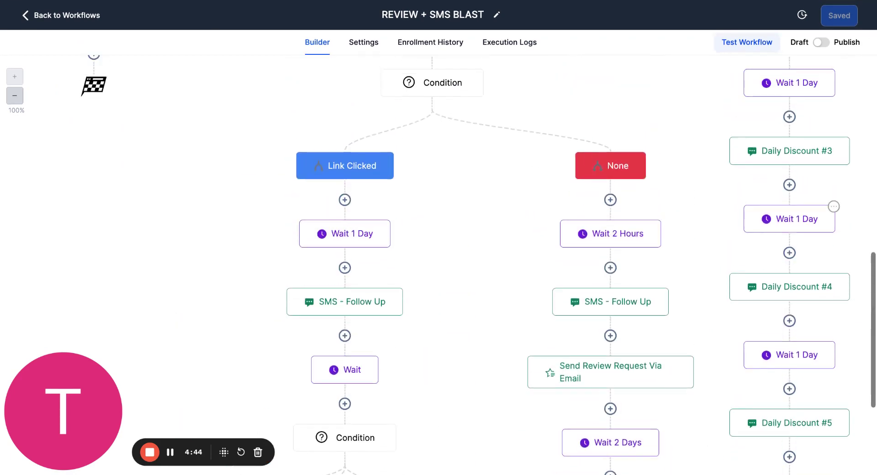
scroll(707, 170, up, 6)
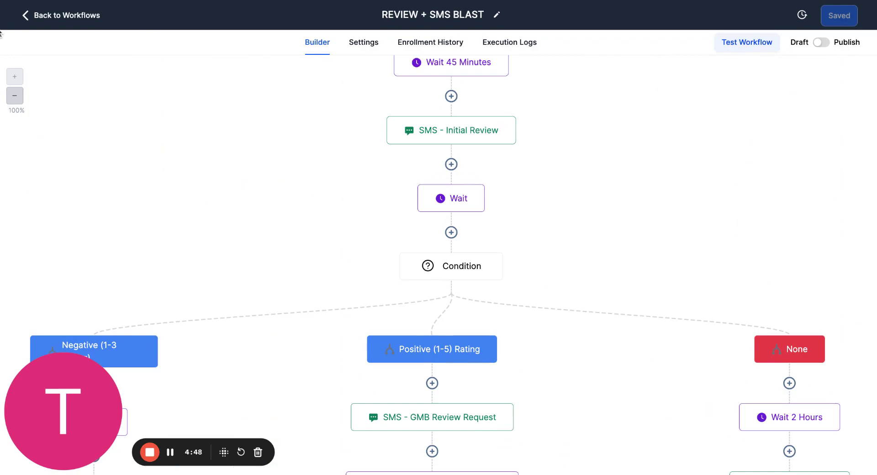
click(26, 19)
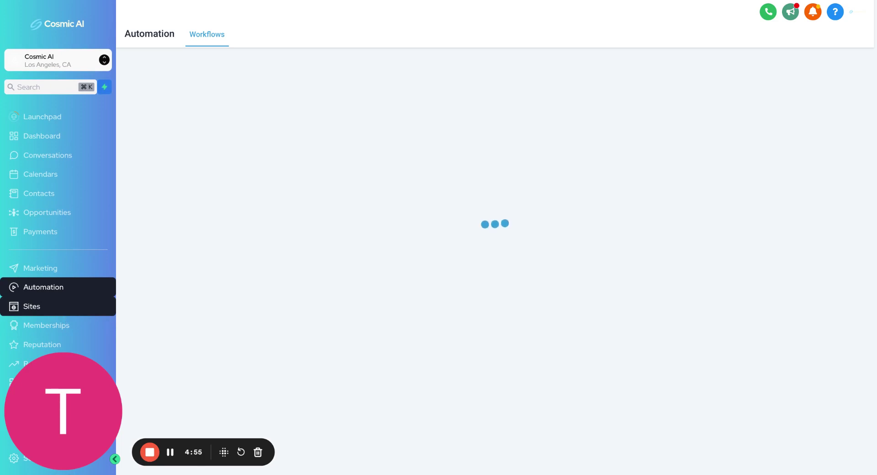
Step: Open the Sites Funnels list showing funnels like Ad Opt in and SaaS Sales
click(31, 306)
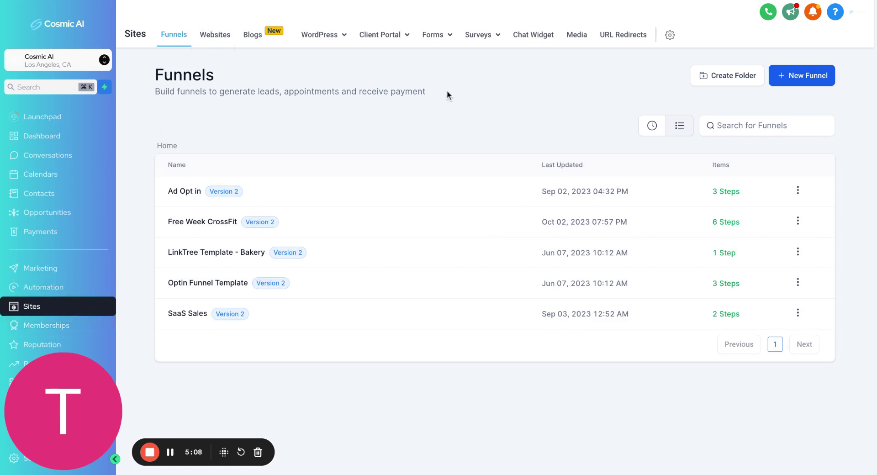
Step: Browse the Financial funnel templates, then close the library without creating a funnel
click(783, 78)
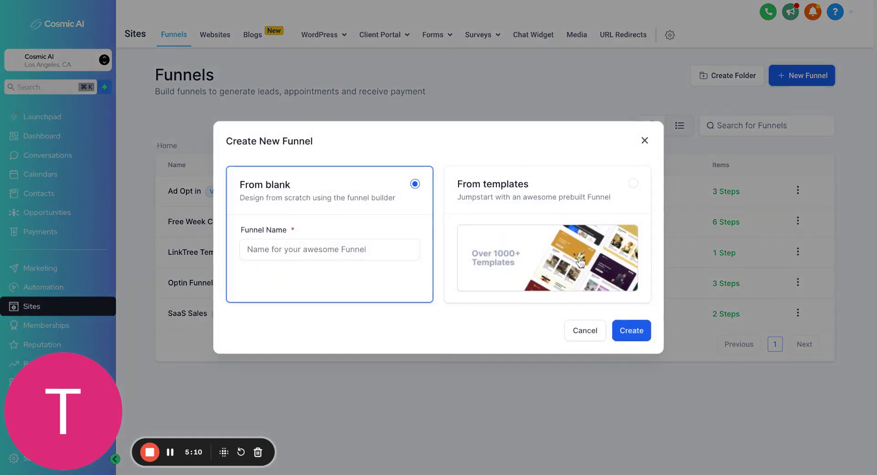
click(615, 300)
click(622, 332)
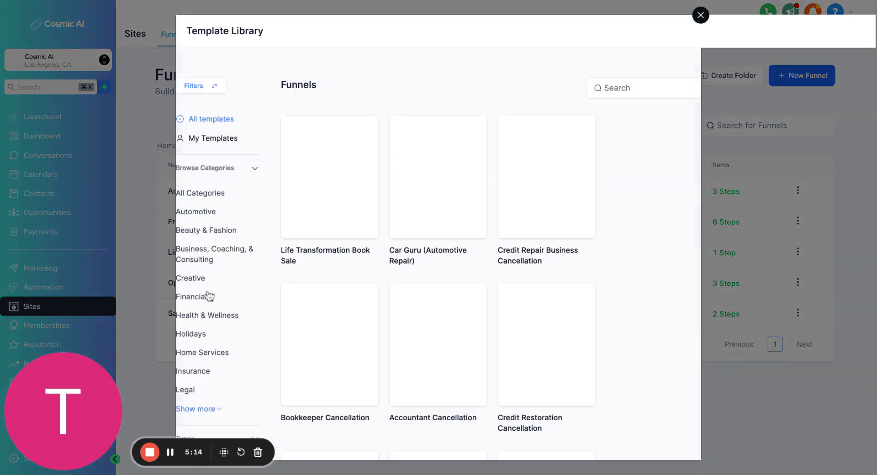
click(193, 298)
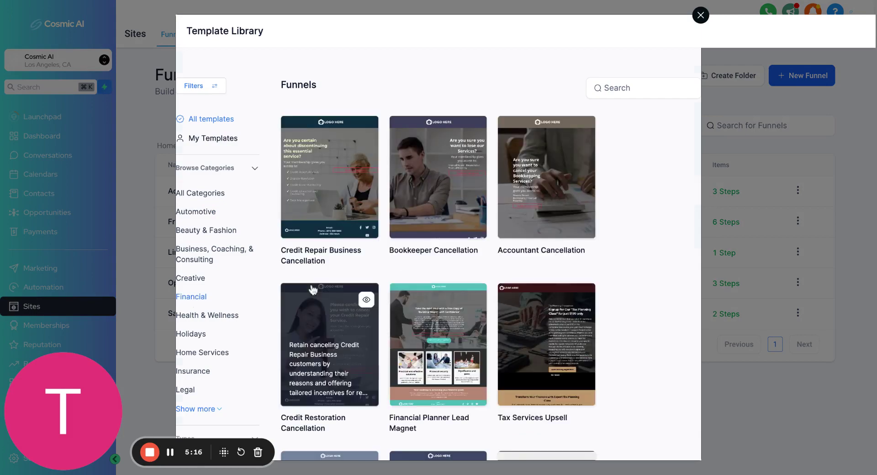
scroll(309, 287, down, 6)
scroll(416, 321, down, 5)
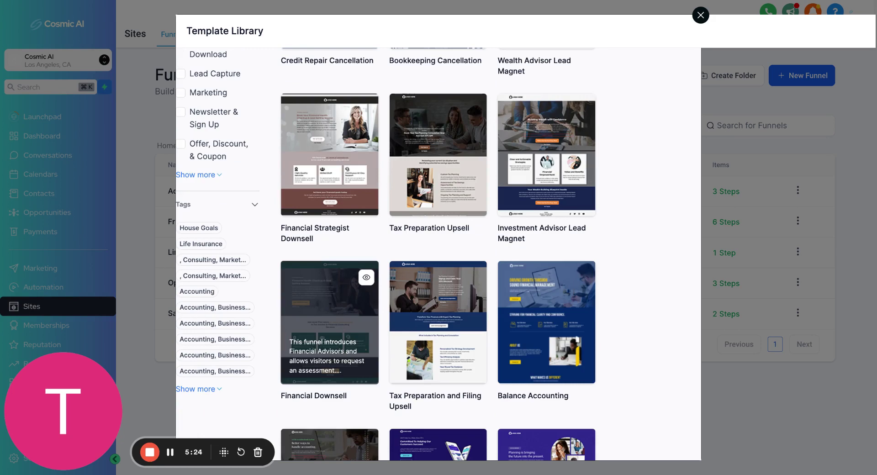
click(701, 15)
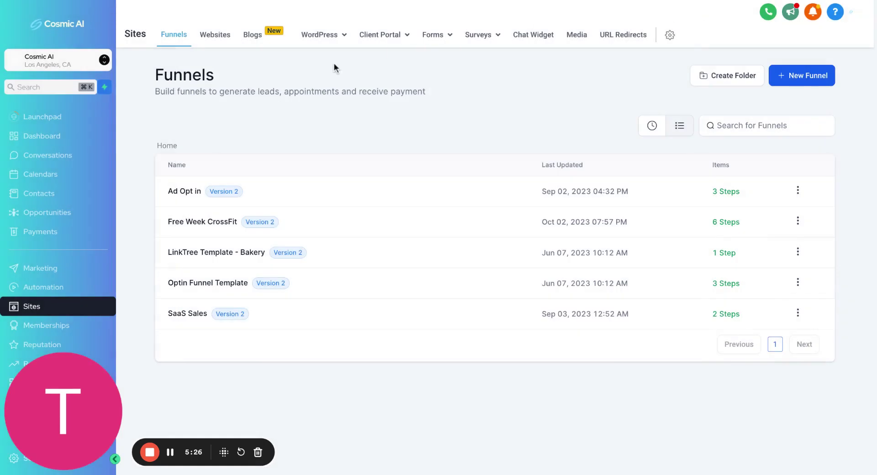
Step: On the Websites tab, scroll the website template library, close it, and expand the WordPress menu
click(215, 35)
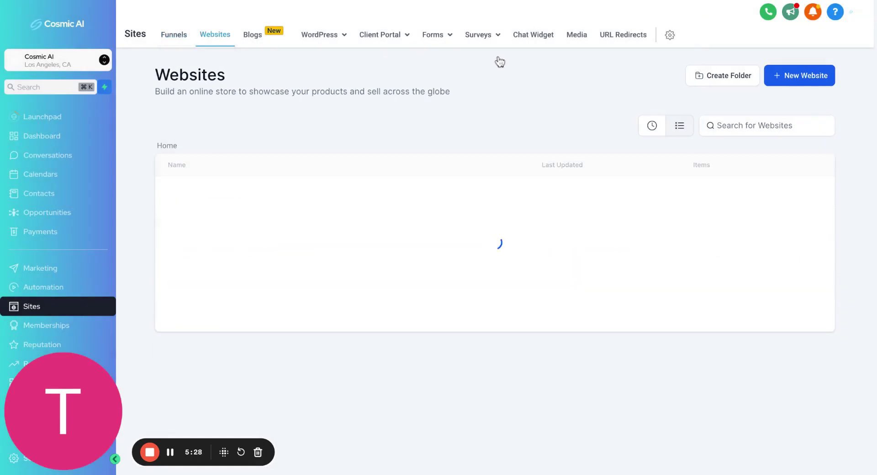
click(785, 77)
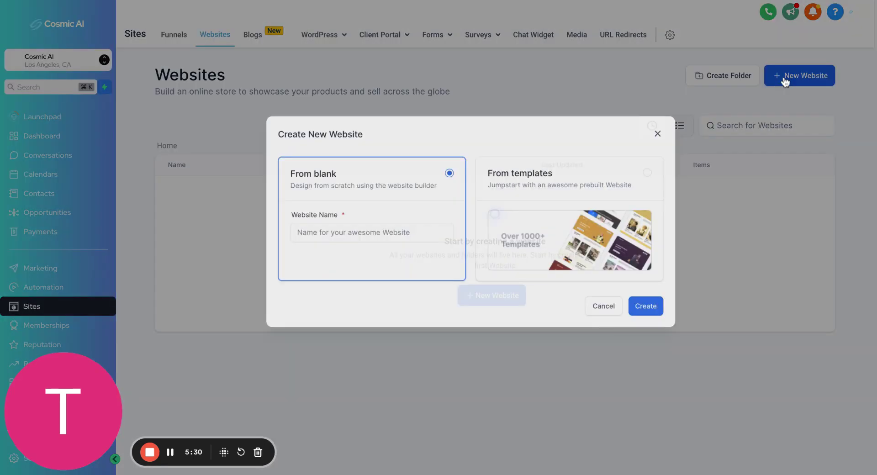
click(580, 228)
click(628, 332)
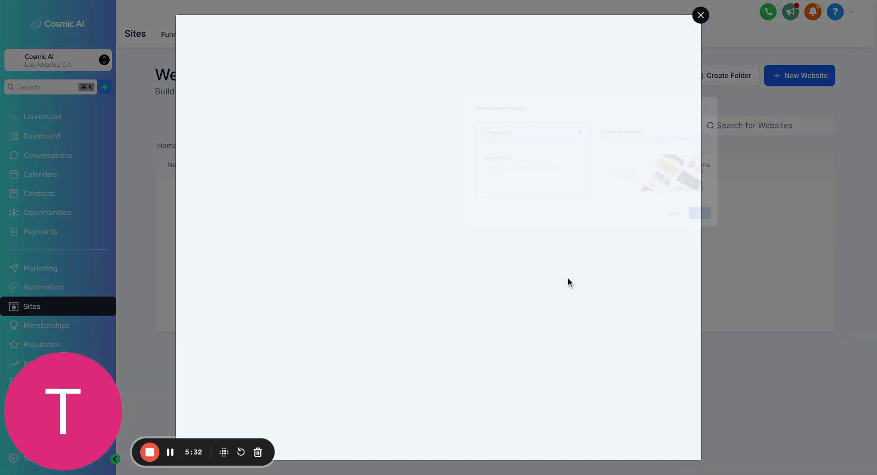
scroll(409, 292, down, 15)
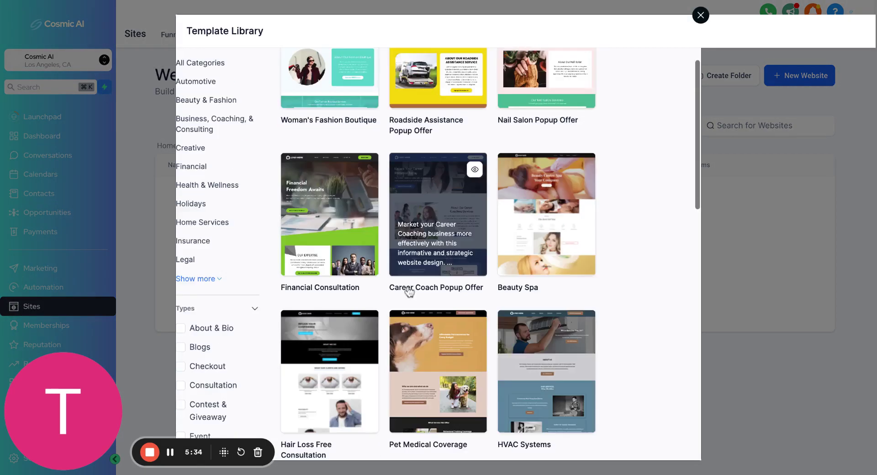
scroll(409, 292, down, 2)
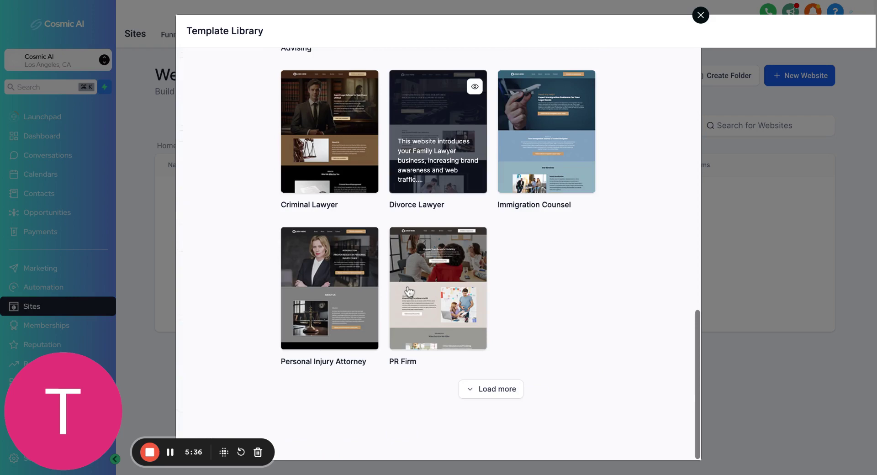
click(701, 15)
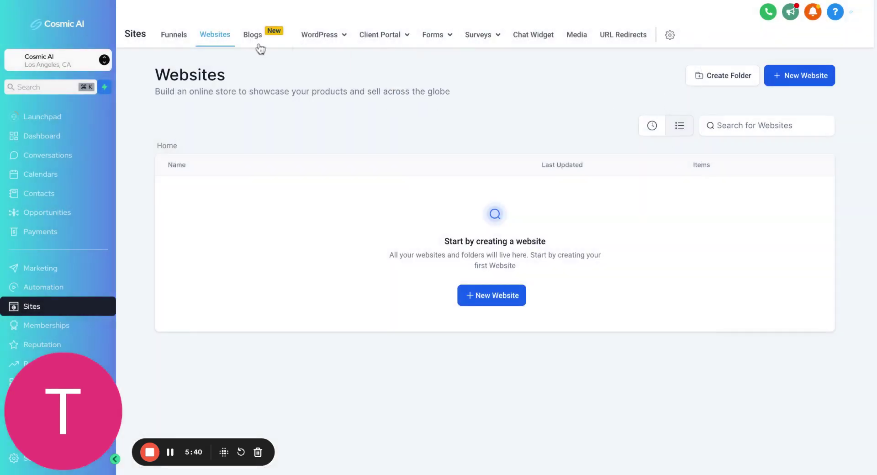
click(330, 37)
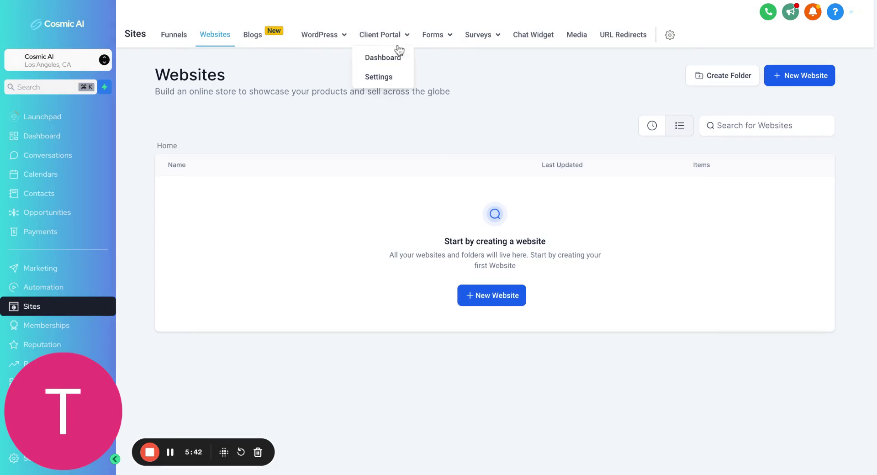
mouse_move(441, 40)
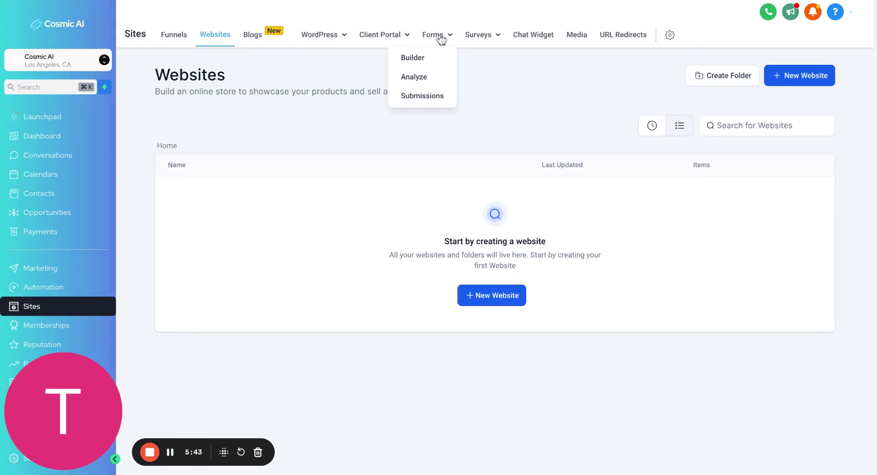
Step: Open Calendars, scroll the Appointments list, then return to the November 2023 weekly calendar
click(37, 182)
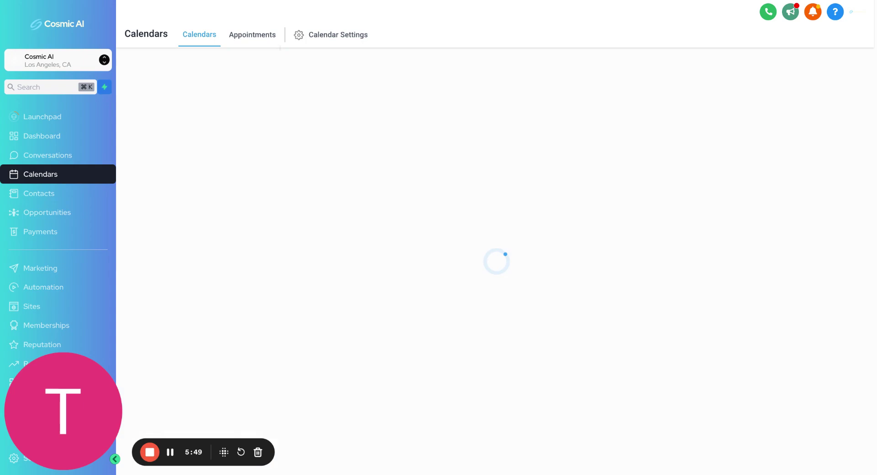
click(252, 34)
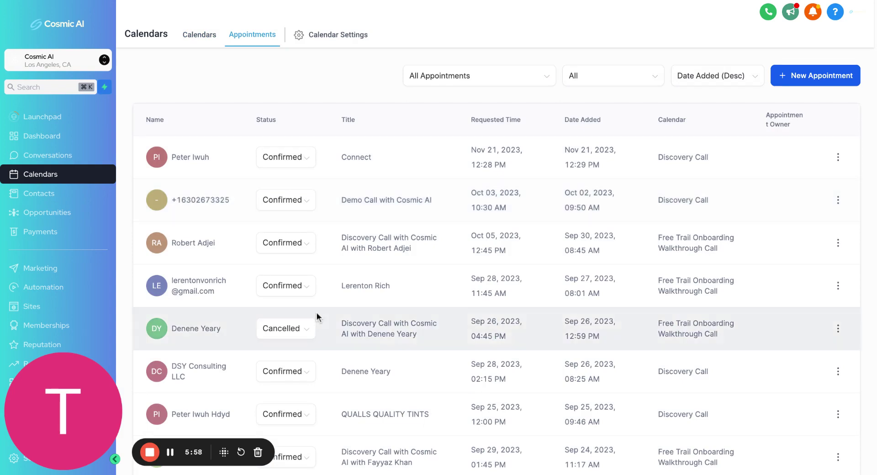
scroll(318, 316, down, 3)
scroll(318, 317, up, 3)
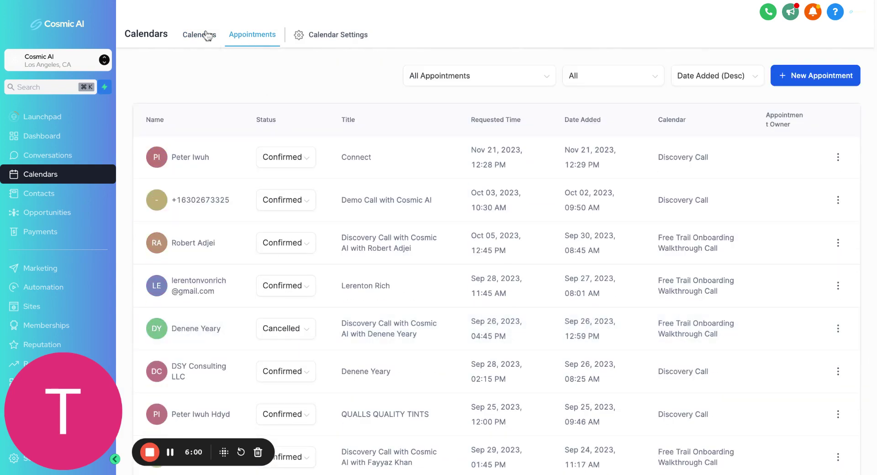
click(208, 37)
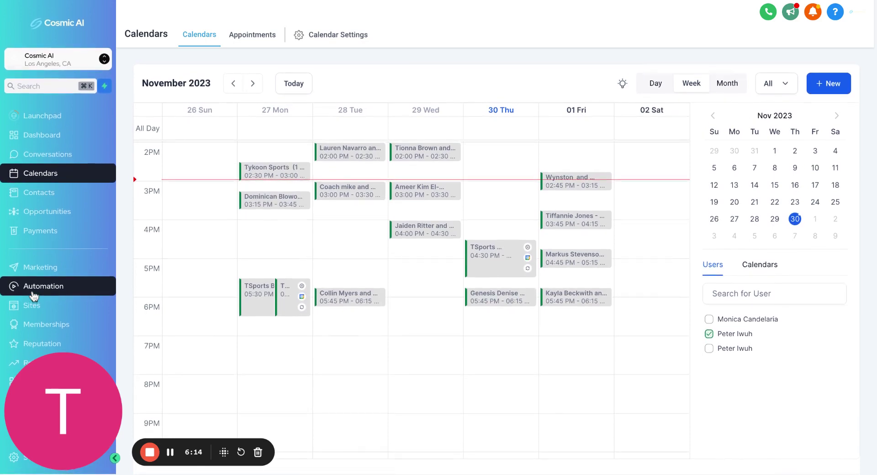
Step: Start a new website from templates under Sites > Websites and scroll to the lawyer designs
click(44, 314)
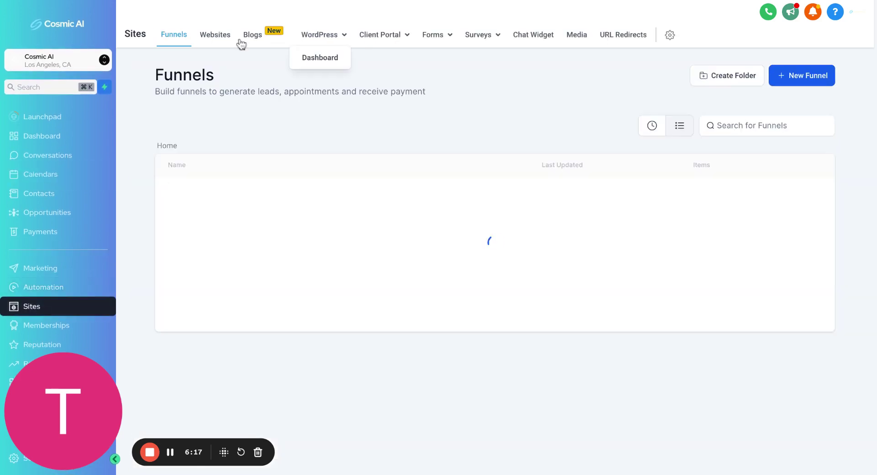
click(215, 36)
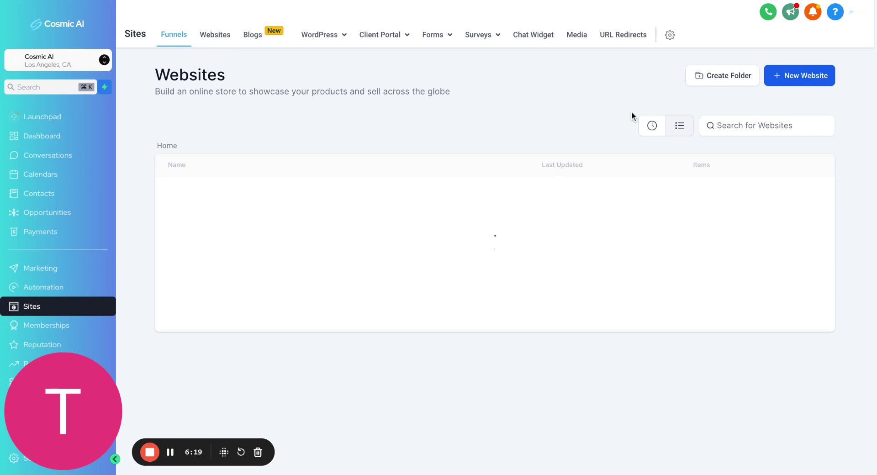
click(800, 75)
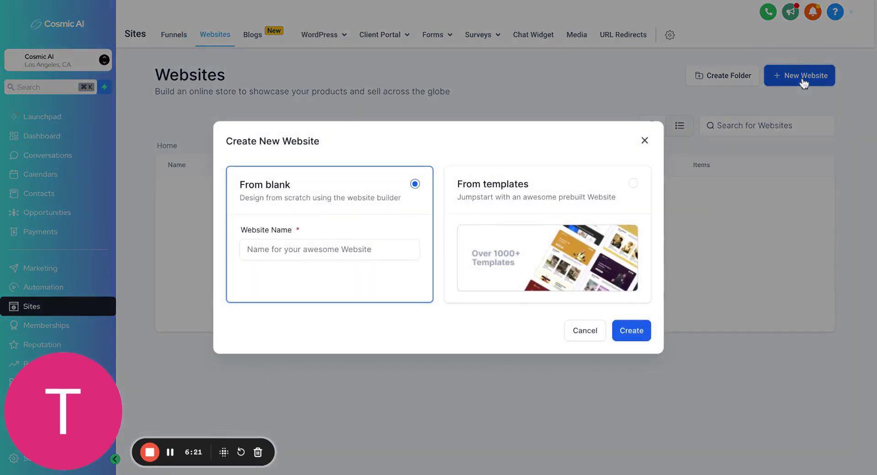
click(595, 229)
click(625, 330)
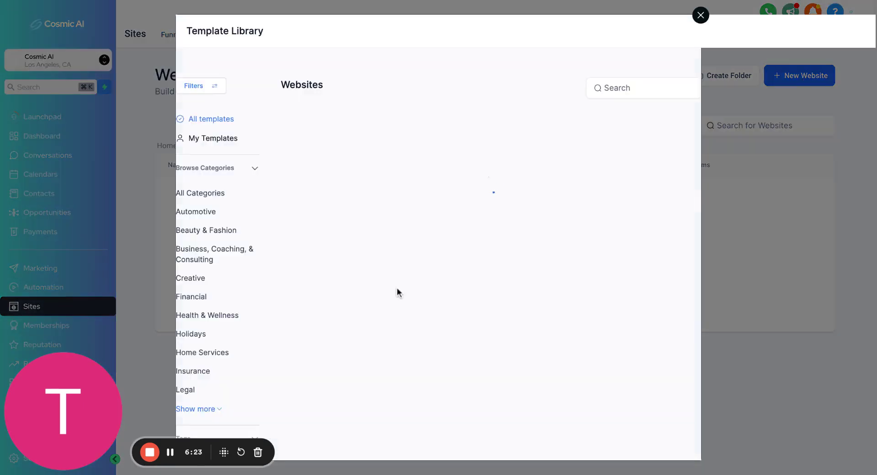
scroll(397, 293, down, 5)
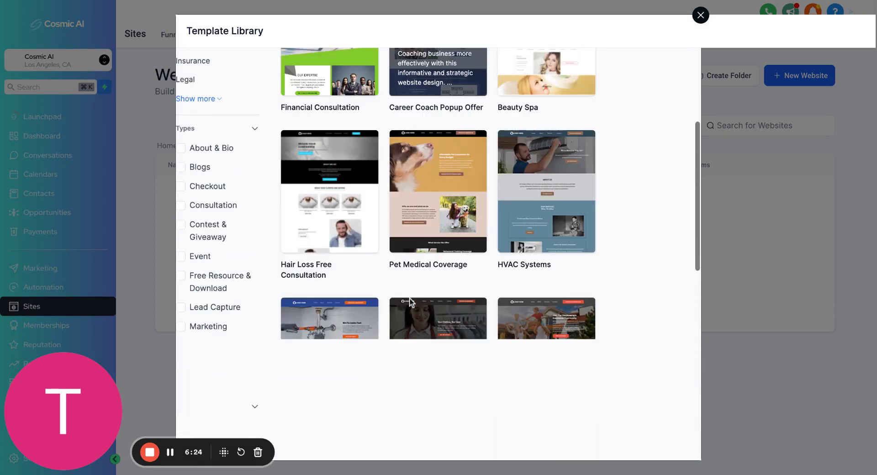
scroll(397, 292, down, 10)
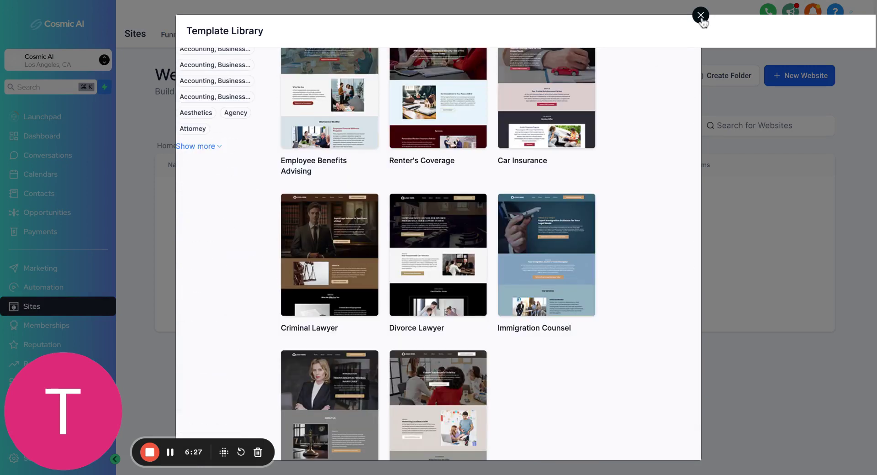
Step: Close the template library and look over the WordPress, Client Portal, Forms and Surveys menus
click(701, 17)
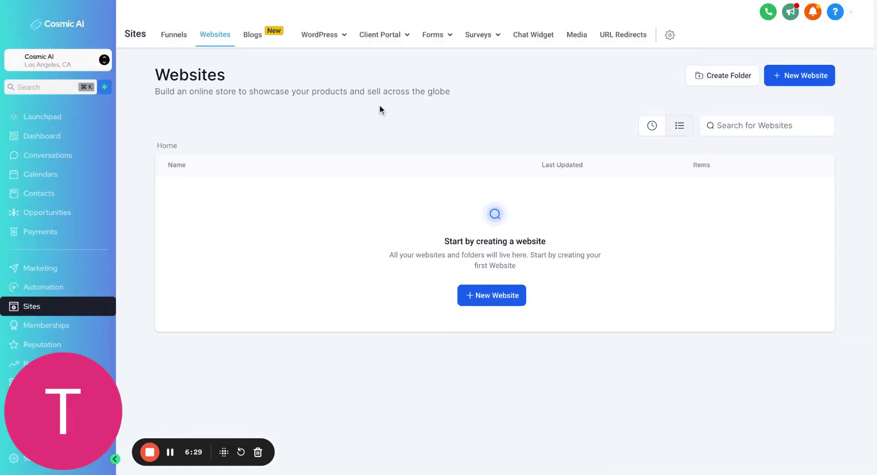
mouse_move(406, 38)
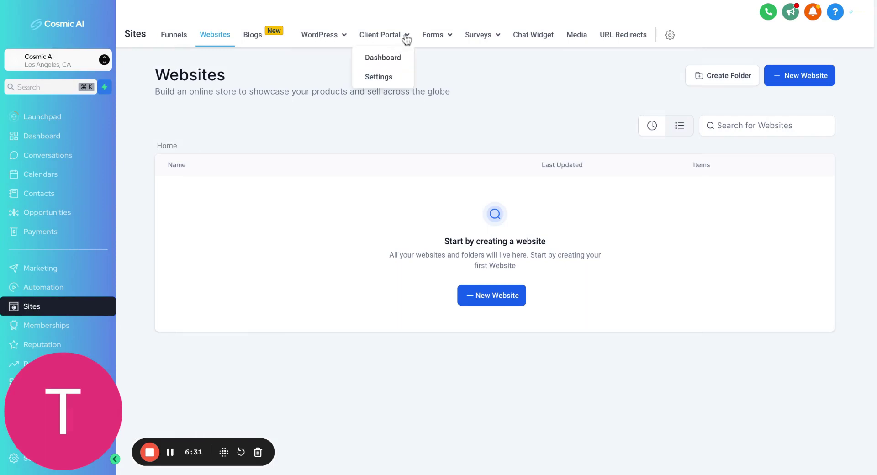
mouse_move(441, 40)
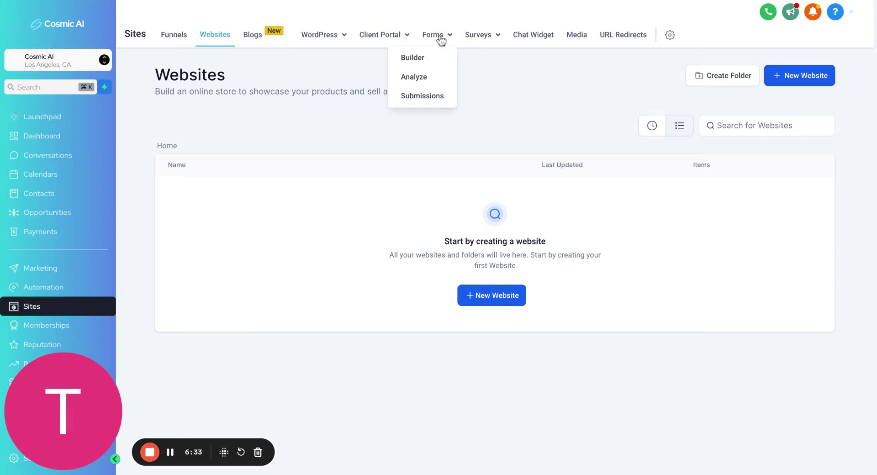
mouse_move(477, 41)
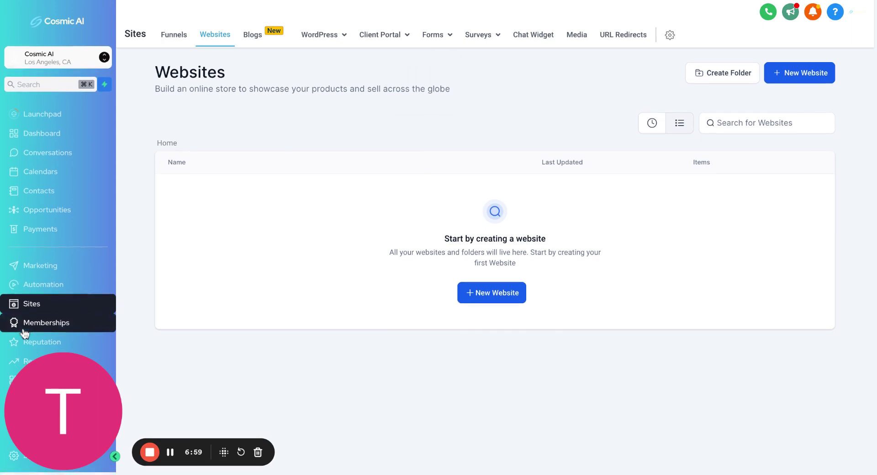
mouse_move(57, 400)
drag(57, 400, 290, 322)
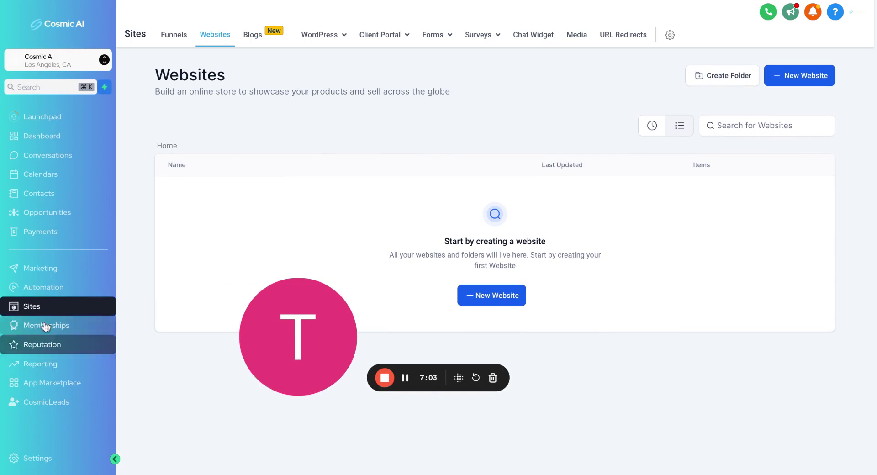
Step: Open the Google Ads report: 175,235 impressions, 21,138 clicks, 7,125 conversions
click(54, 366)
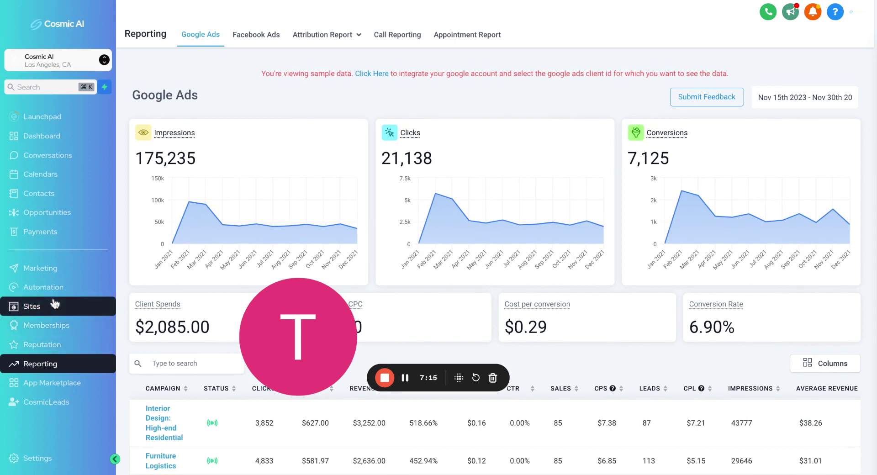
mouse_move(262, 297)
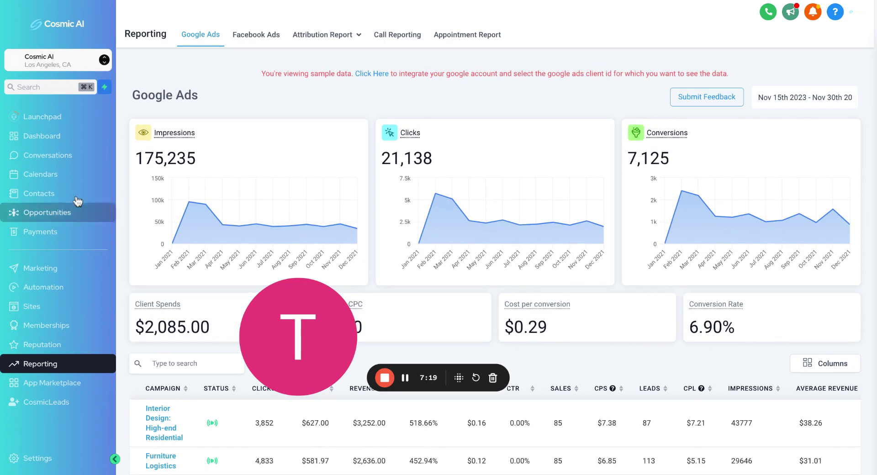
click(46, 133)
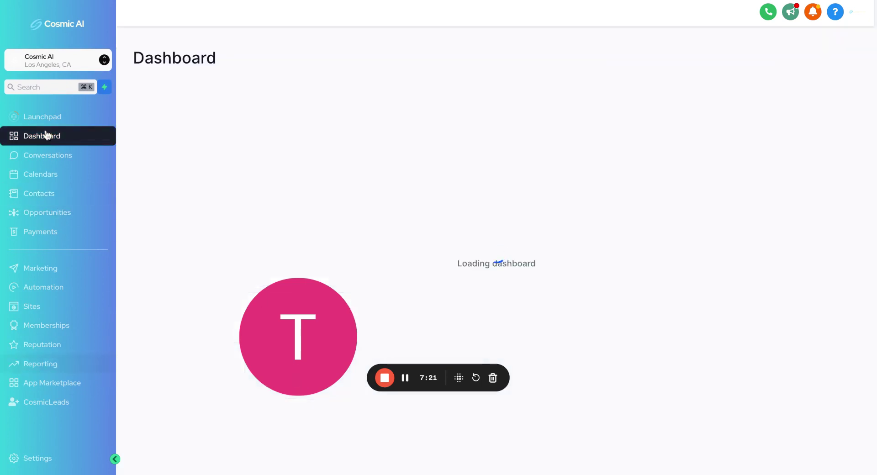